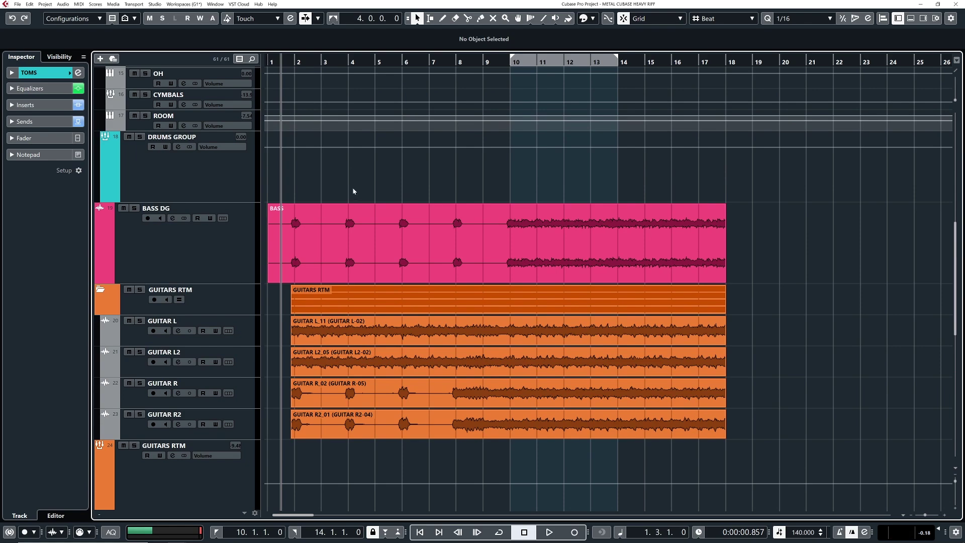
Play the mix through the bass and guitar parts, then stop playback.
scroll(362, 187, down, 2)
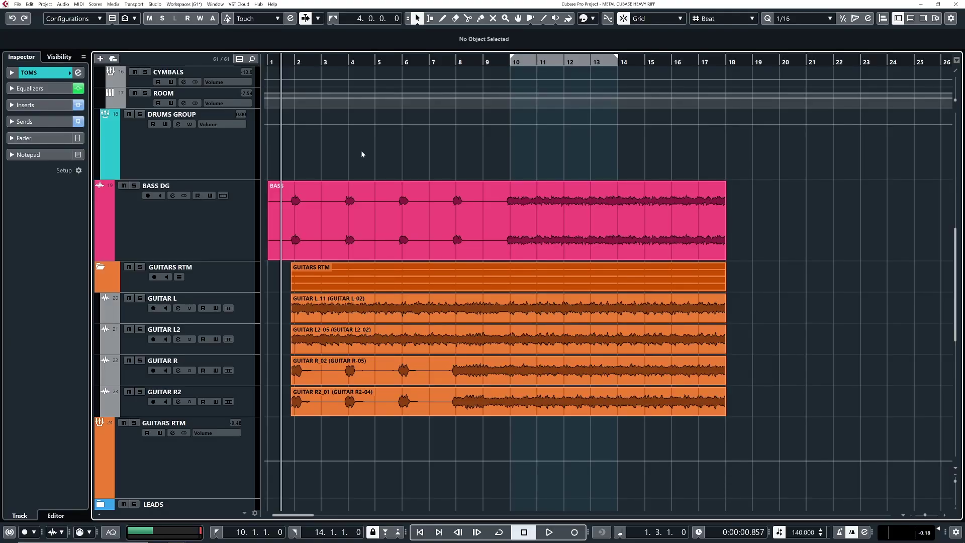
click(372, 233)
key(space)
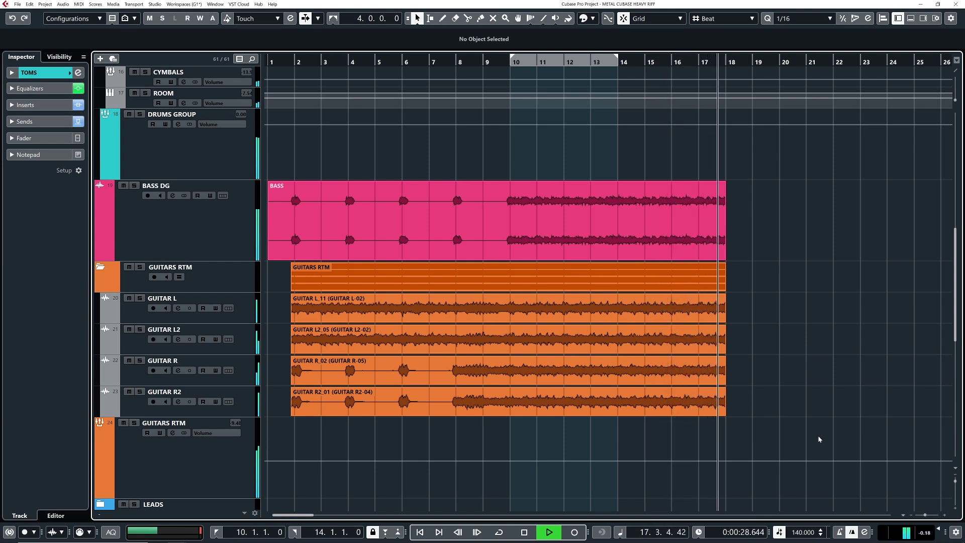
key(space)
scroll(784, 296, right, 2)
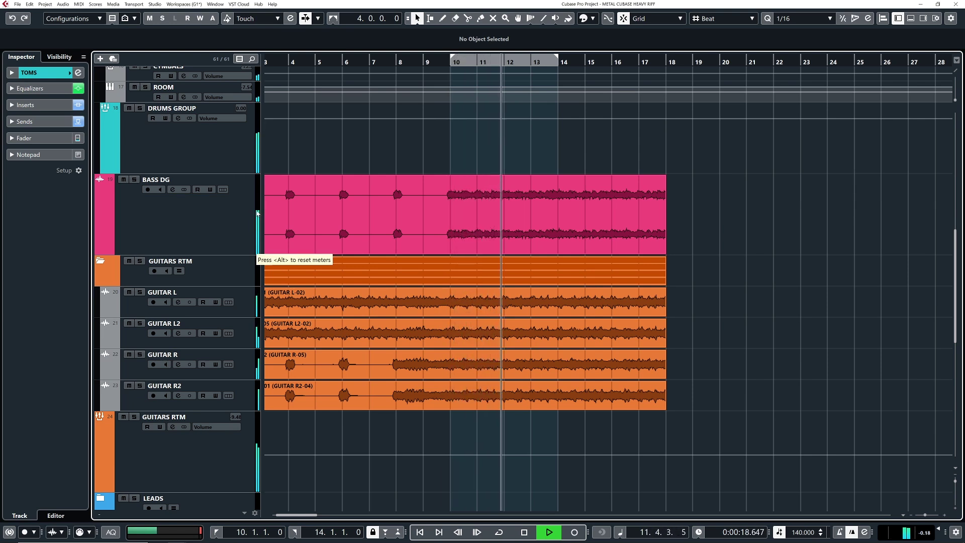
key(space)
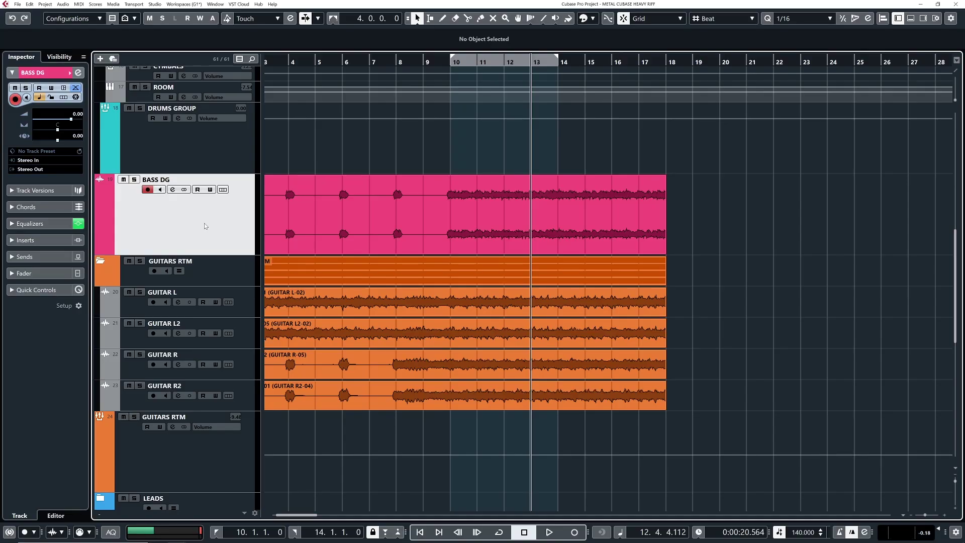
Solo the BASS DG track and load a Brickwall Limiter into the first insert slot of its channel.
click(78, 73)
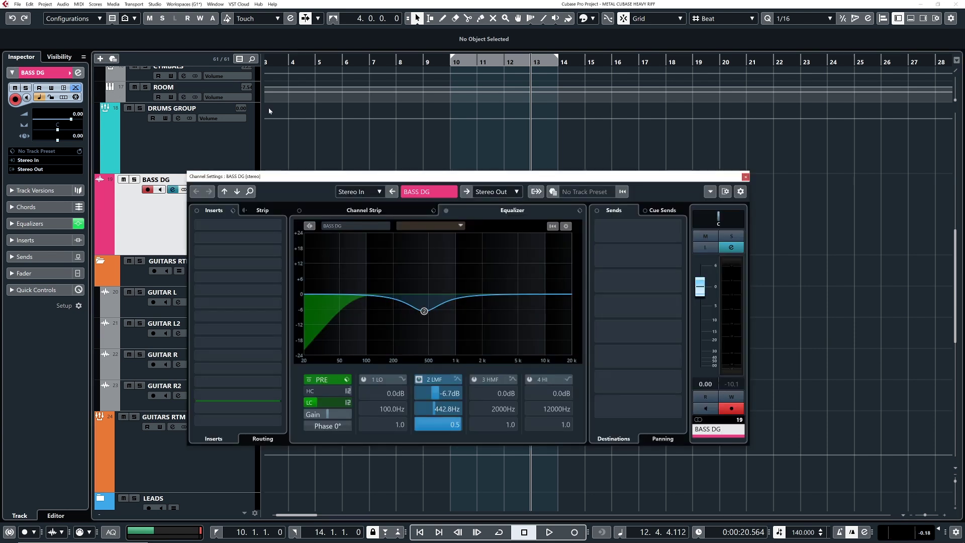
drag(322, 179, 331, 176)
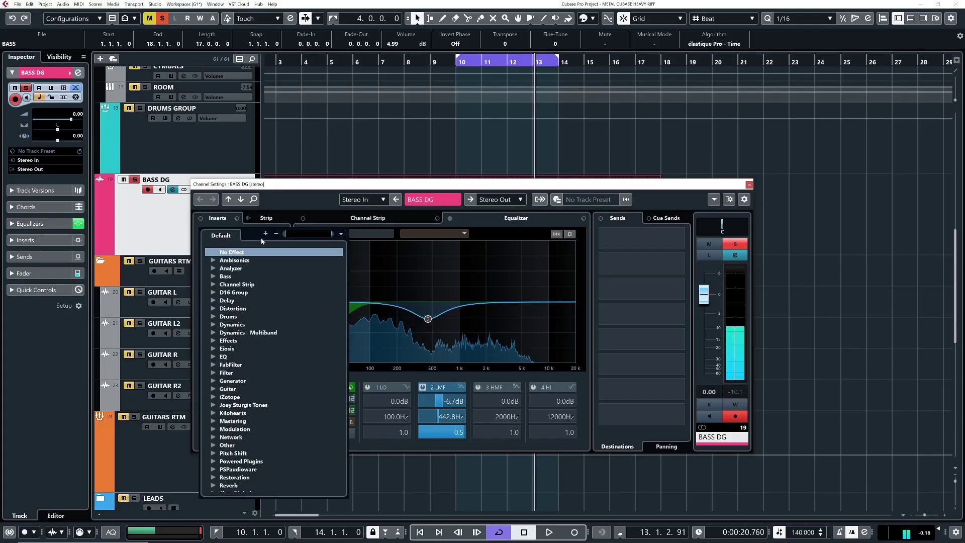
text(b)
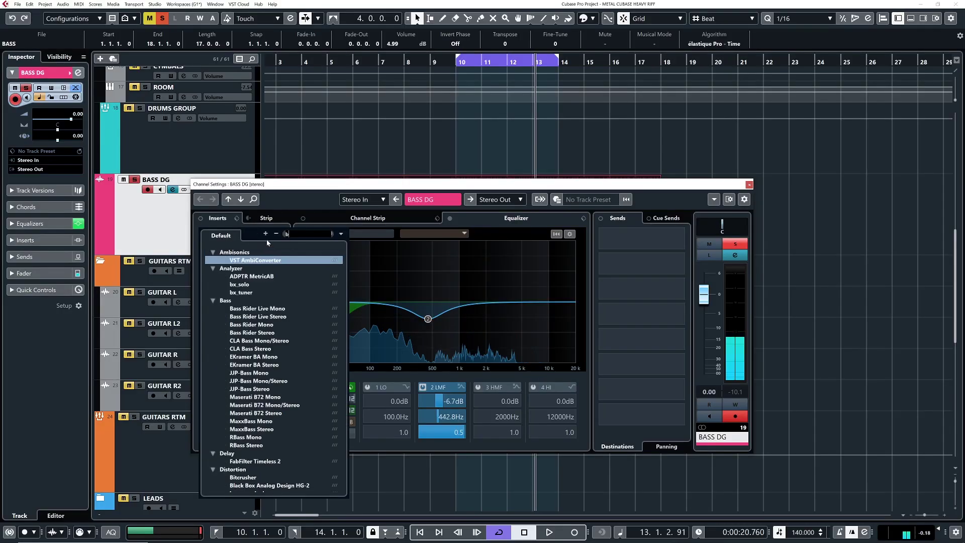
text(ric)
click(253, 261)
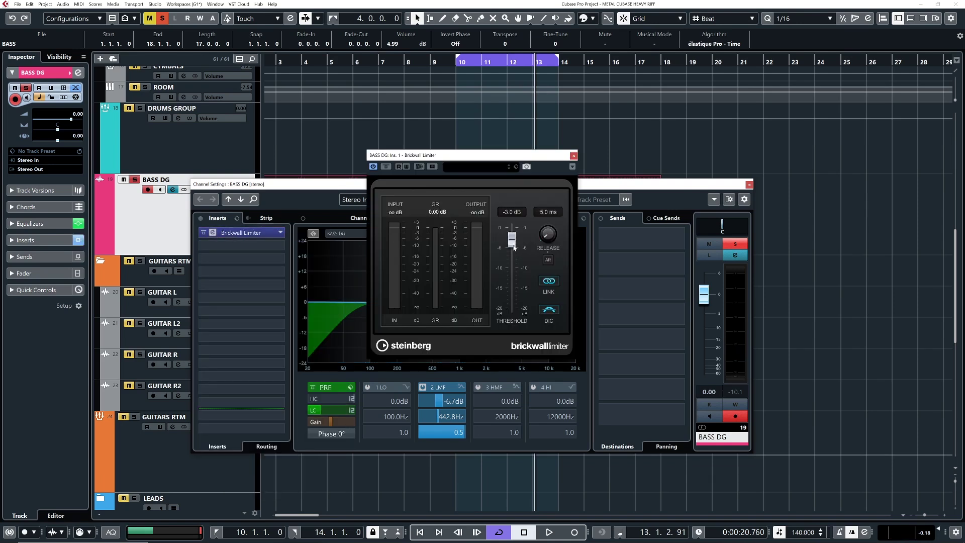
Set the bass limiter's threshold to -20.0 dB while the section plays, then stop playback.
key(space)
drag(514, 248, 516, 301)
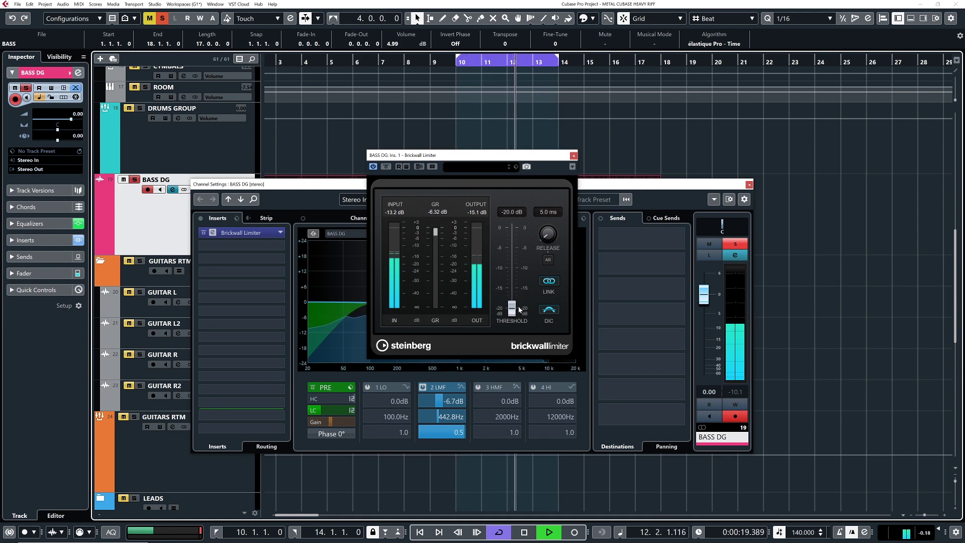
key(space)
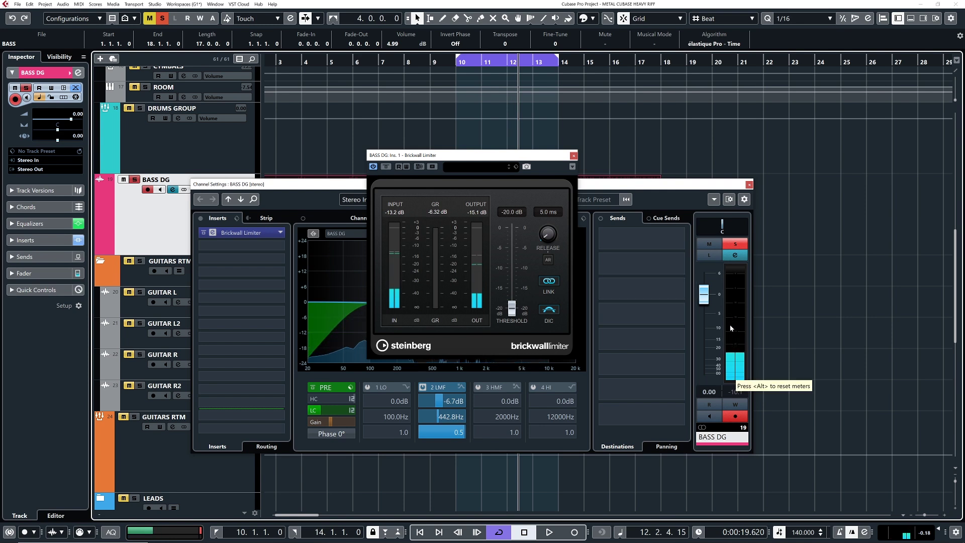
Play the bass from bar 10, comparing the limiter bypassed and active, and close the limiter window.
click(455, 60)
key(space)
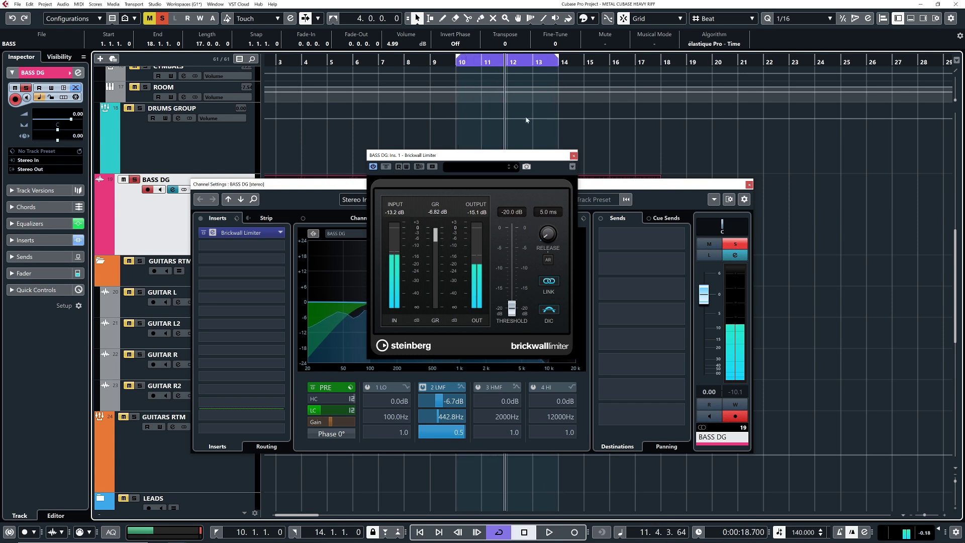
drag(459, 68, 458, 75)
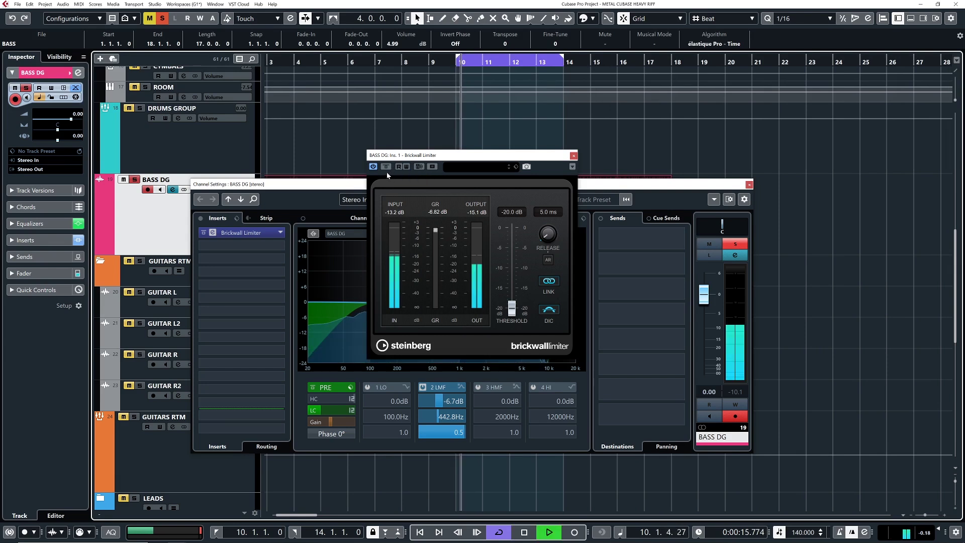
click(385, 166)
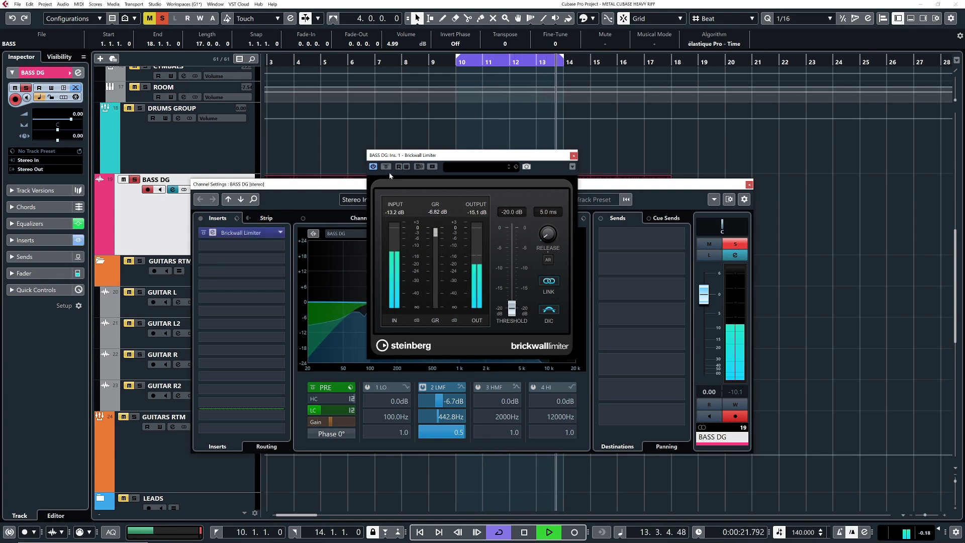
click(573, 156)
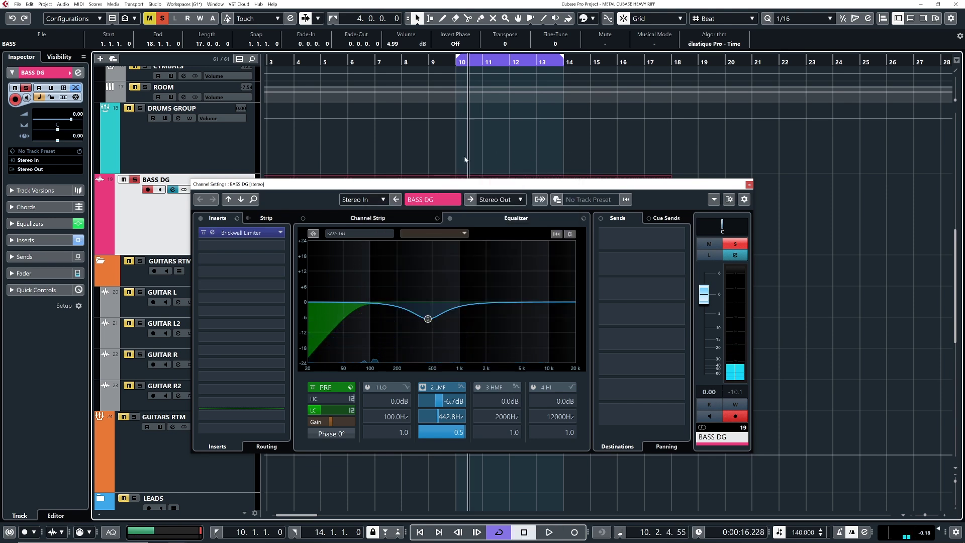
Unsolo the bass and raise the BASS DG fader to 1.33 dB while listening to the full mix.
click(163, 20)
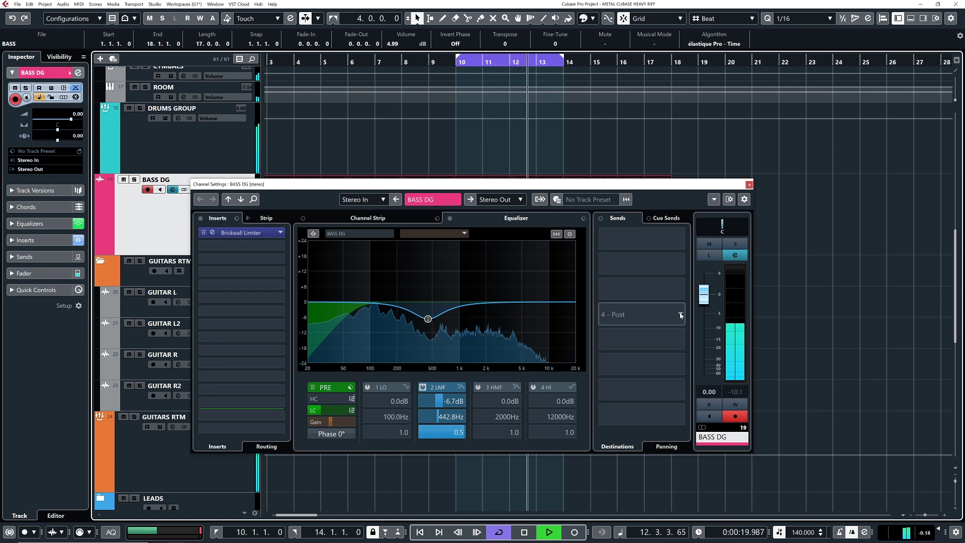
drag(703, 303, 703, 300)
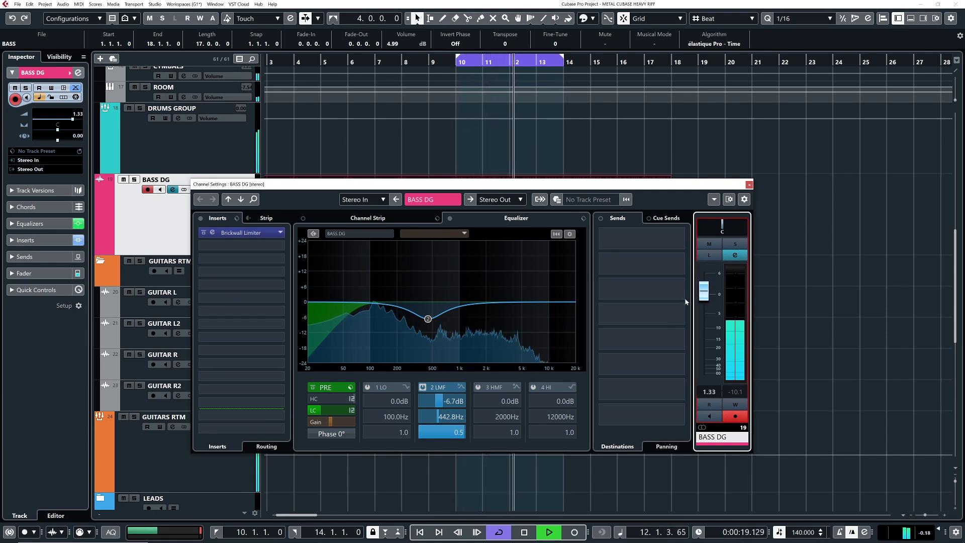
key(space)
click(493, 164)
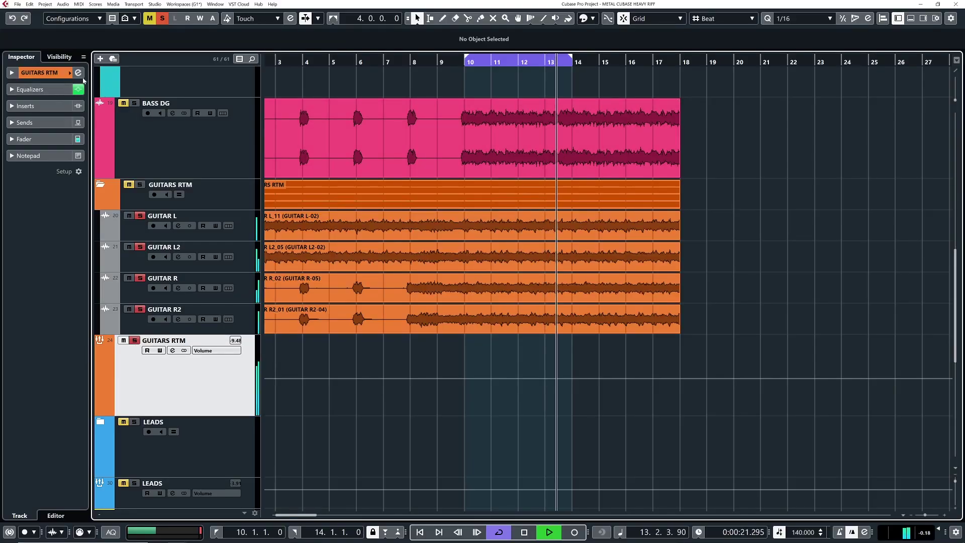
Open the channel settings of the soloed GUITARS RTM group and load a Brickwall Limiter into its first insert slot.
key(e)
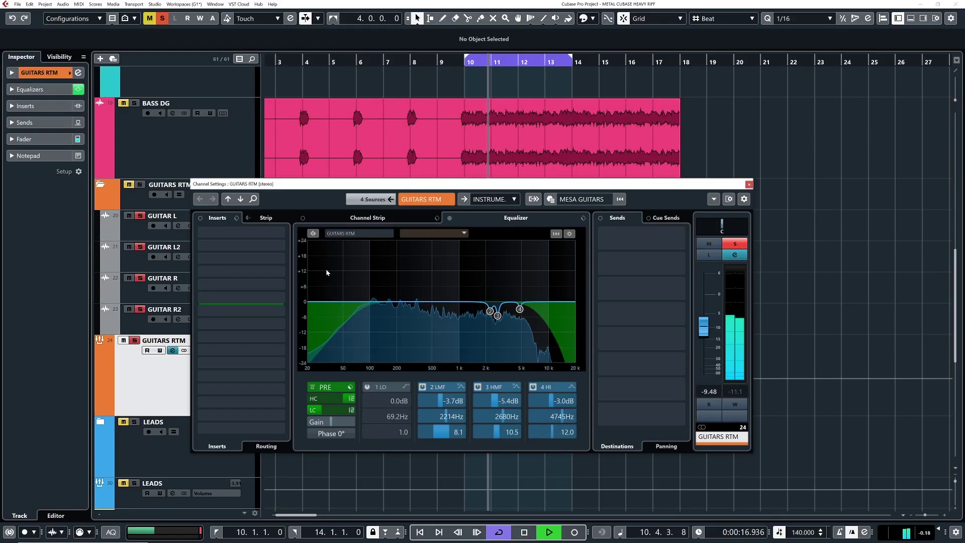
key(space)
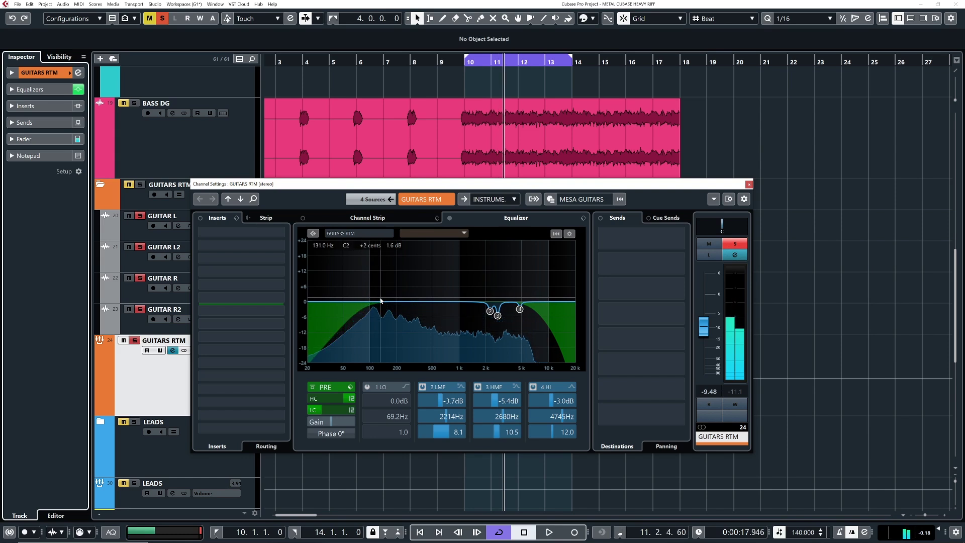
click(221, 234)
text(brick)
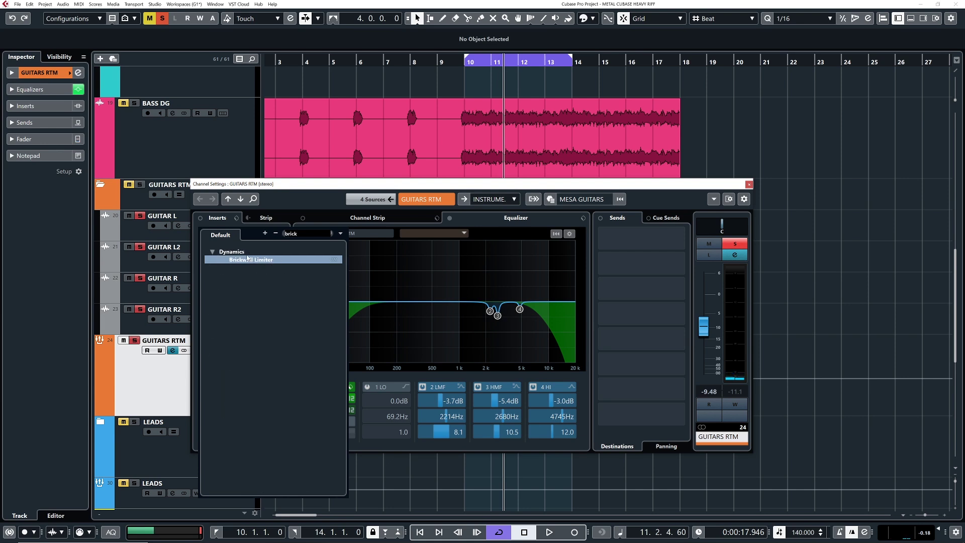
click(247, 258)
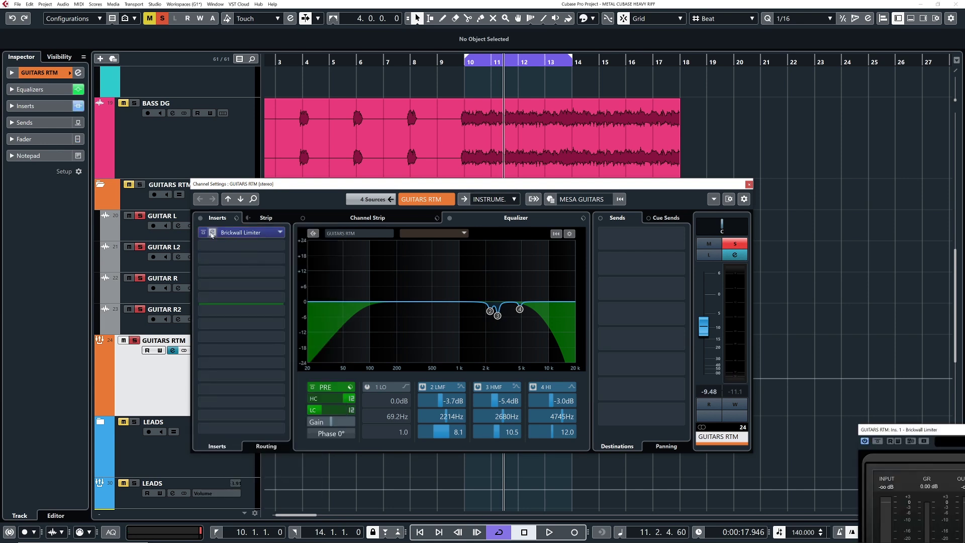
During playback, set the guitar limiter's threshold to -5.7 dB and its release to auto, with its window over the channel settings.
key(space)
drag(908, 493, 383, 183)
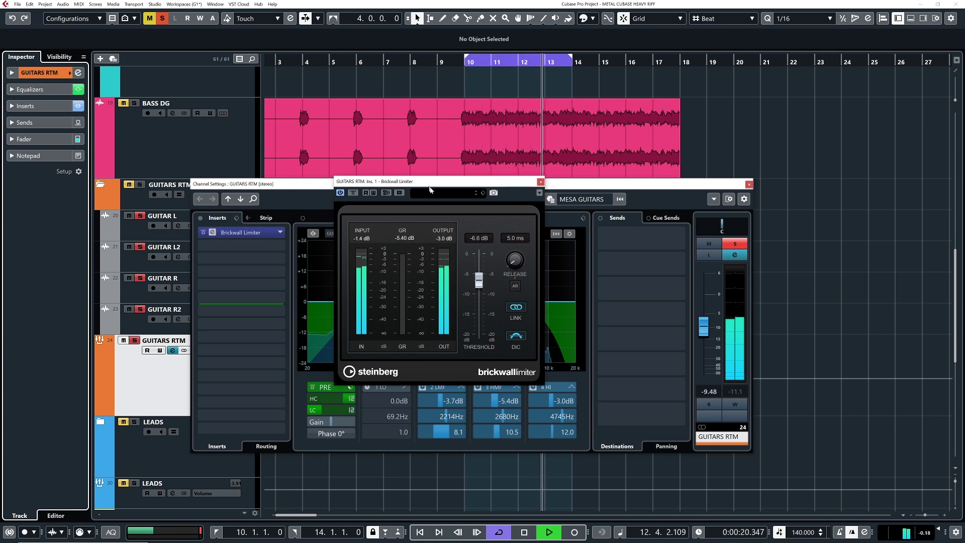
drag(426, 184, 473, 245)
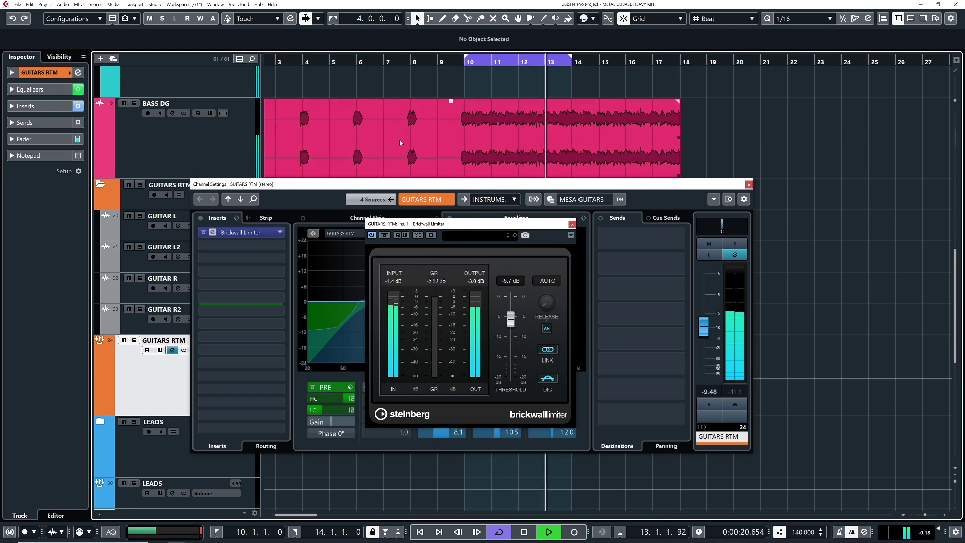
Solo the GUITARS RTM group and compare its sound from bar 10 with the limiter bypassed and active.
drag(416, 61, 416, 99)
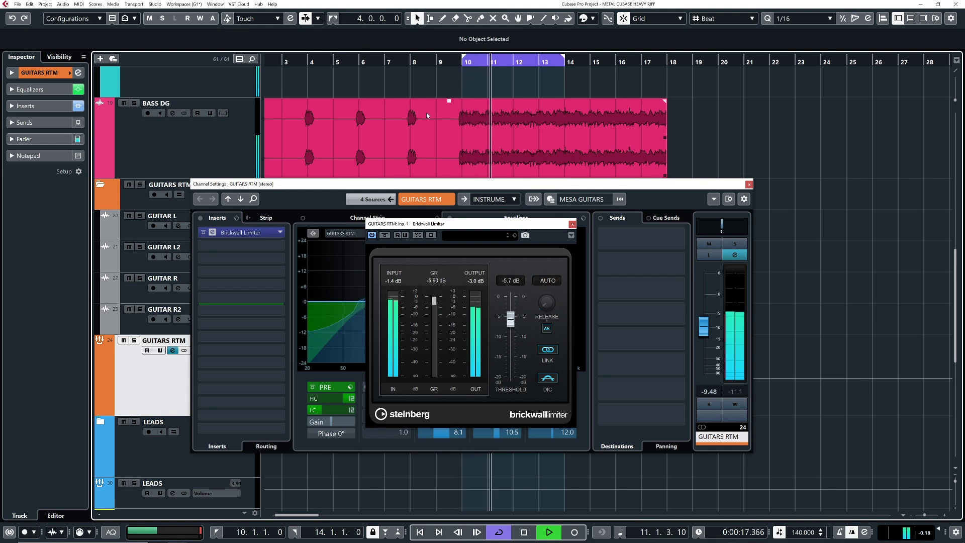
click(134, 340)
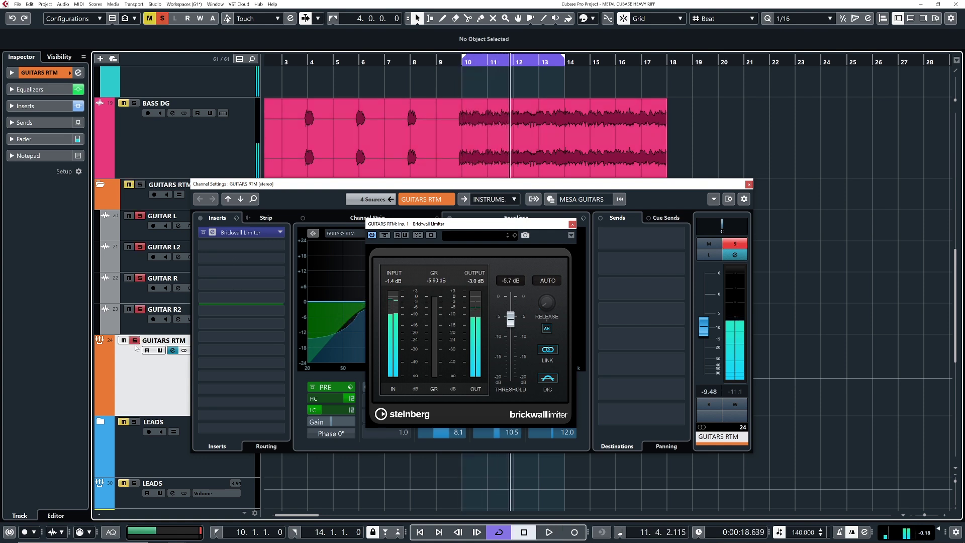
drag(485, 61, 485, 70)
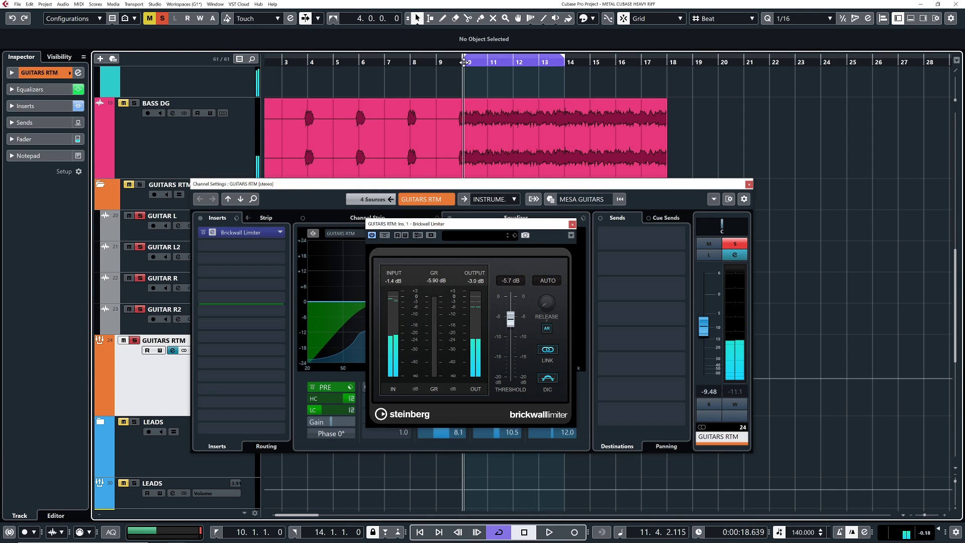
click(386, 239)
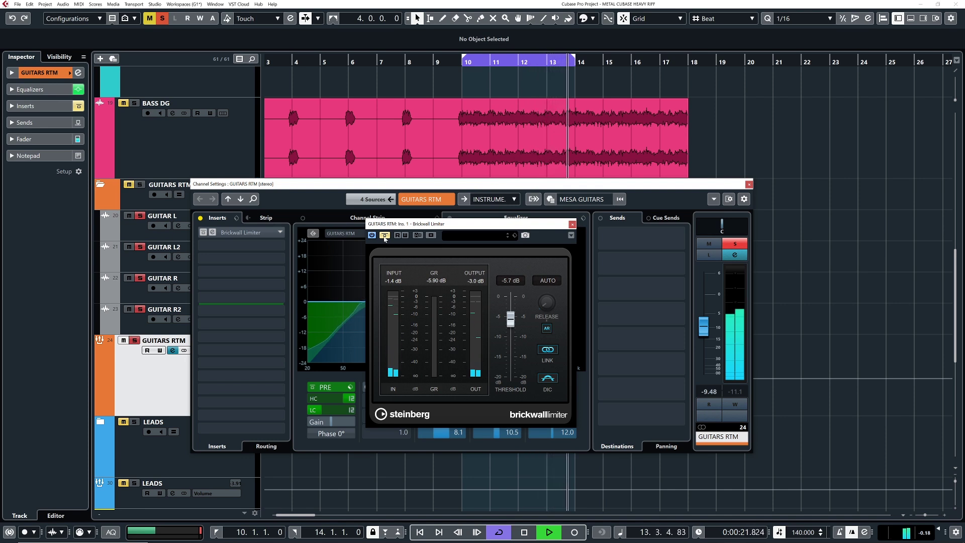
click(384, 235)
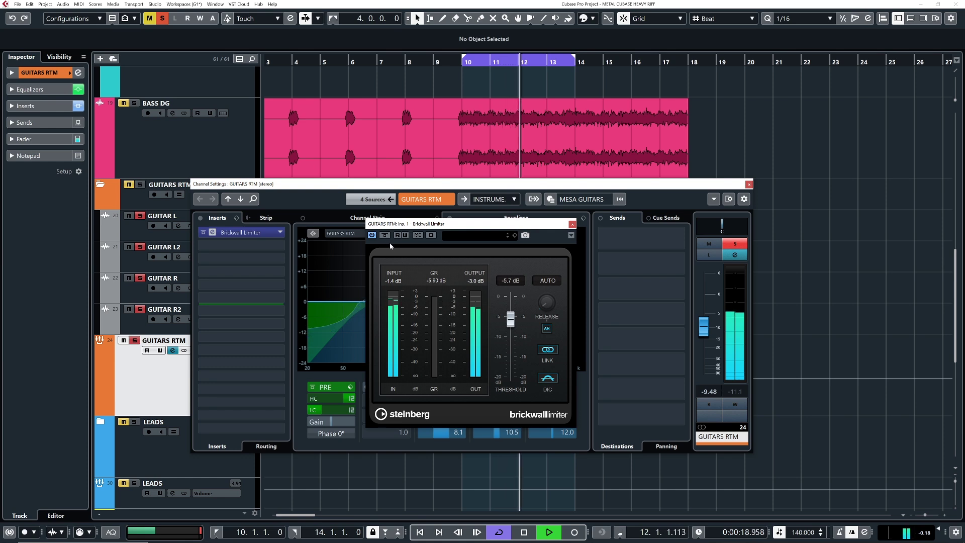
Set the guitar limiter's threshold to -6.0 dB, then stop playback and unsolo the guitars.
drag(510, 322, 510, 322)
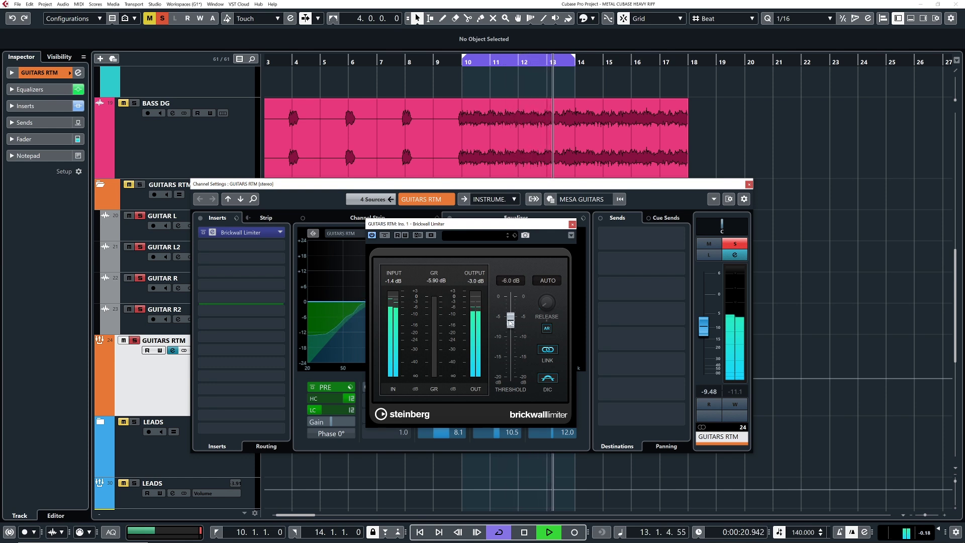
key(space)
key(s)
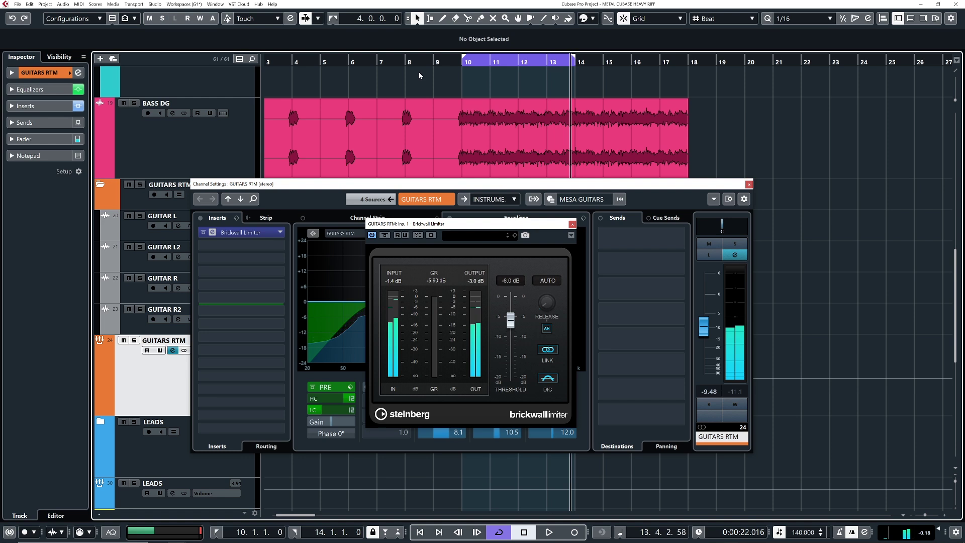
Play the full mix from bar 10 and close the guitar limiter and channel settings windows.
click(460, 61)
key(space)
click(572, 223)
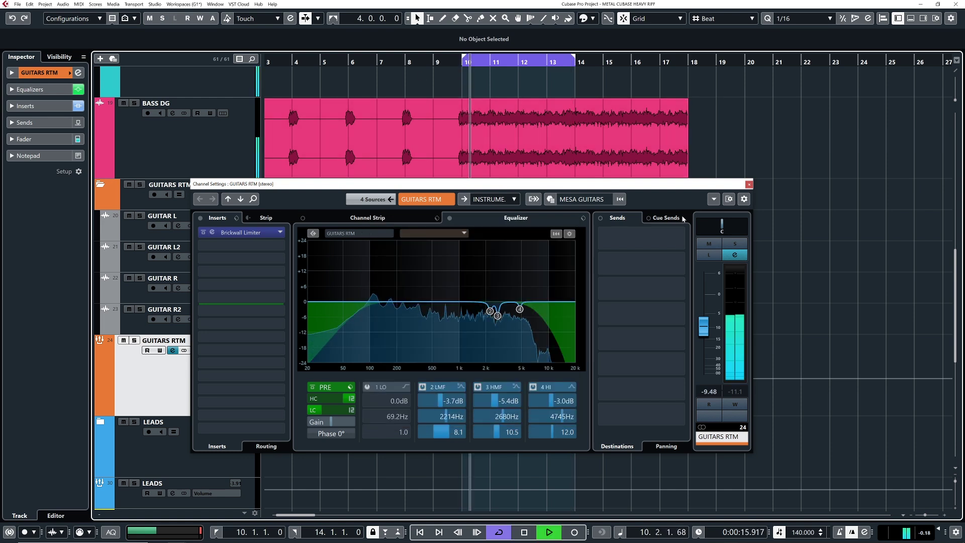
click(749, 184)
Load a Brickwall Limiter into the second insert slot of the soloed CYMBALS channel, after soothe, and bring its window into view.
scroll(740, 288, up, 1)
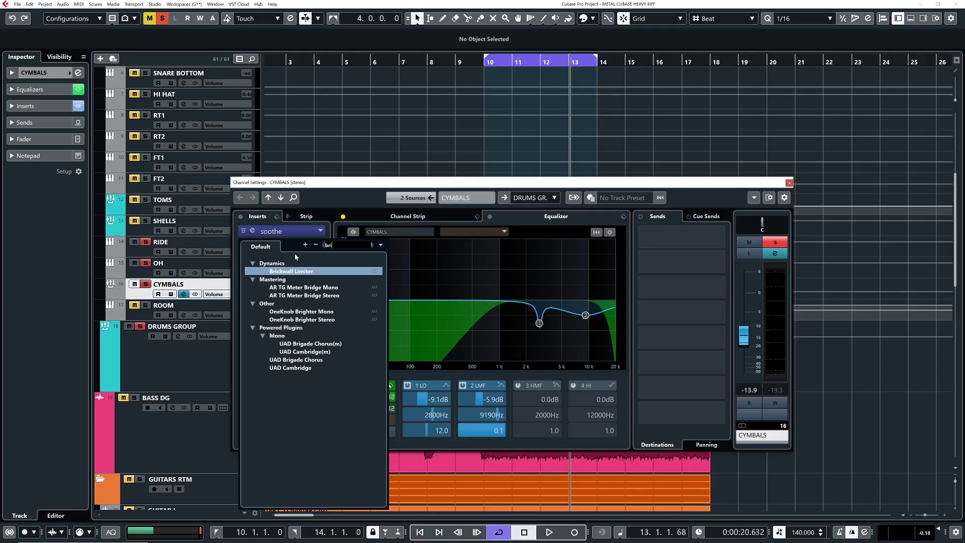
click(296, 271)
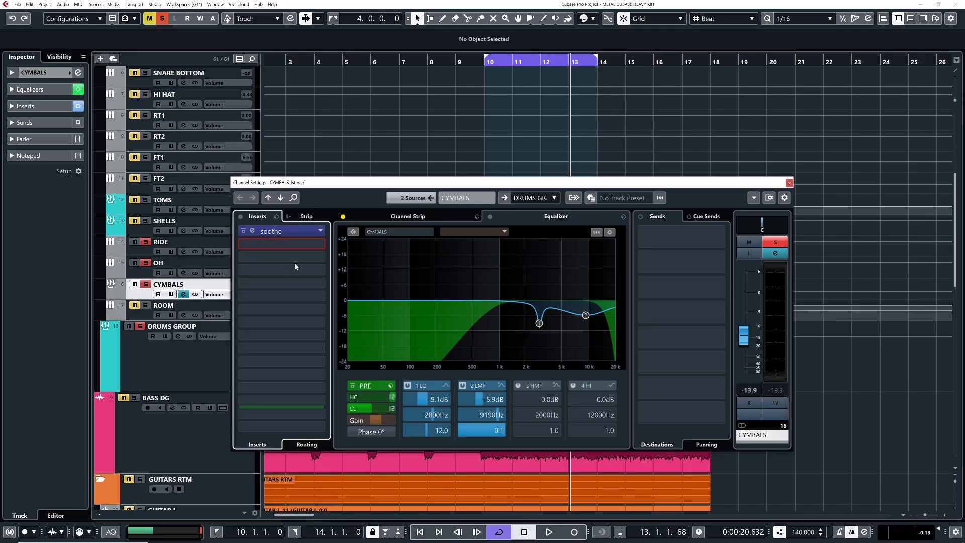
click(253, 244)
drag(887, 425, 383, 208)
Play the soloed cymbals from bar 10 with the limiter's threshold lowered to -19.4 dB and compare the sound with bypass.
click(486, 66)
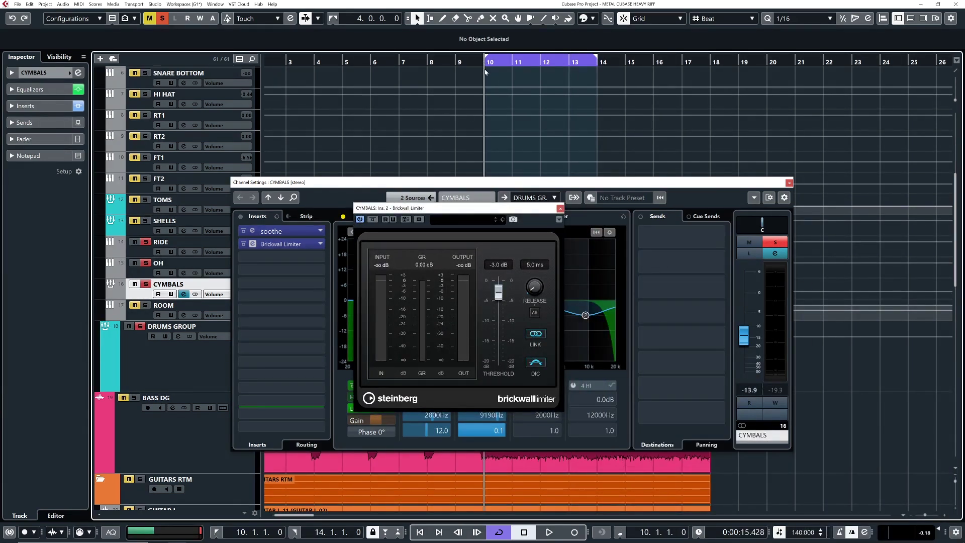
key(space)
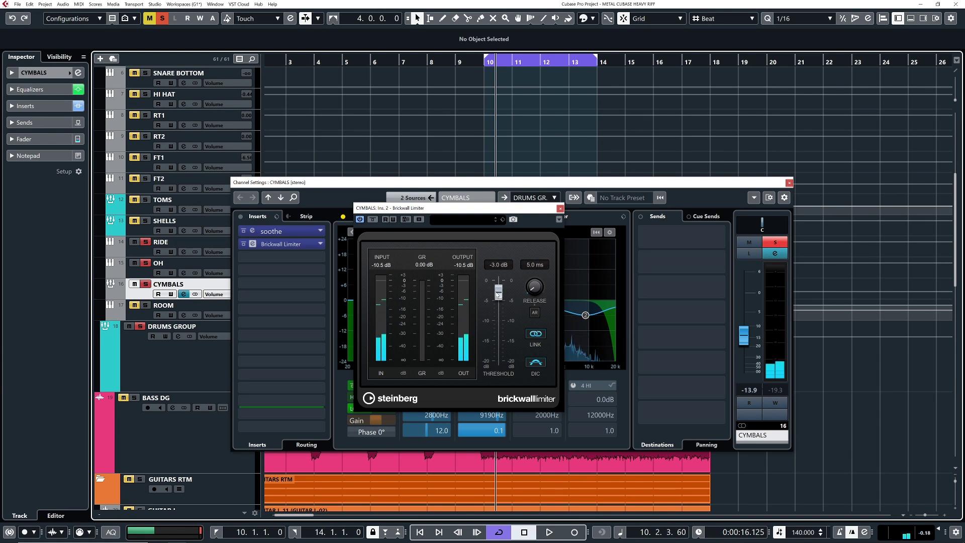
drag(498, 295, 506, 362)
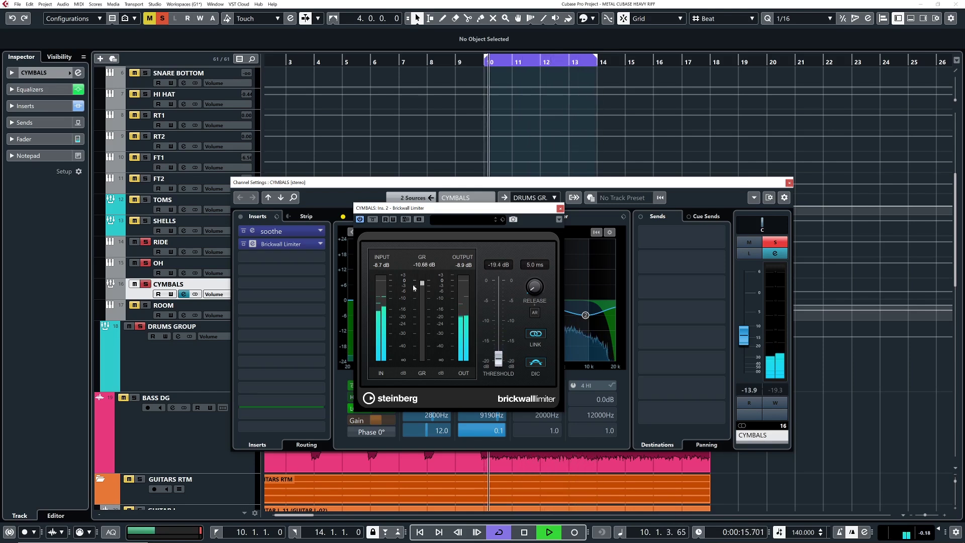
click(373, 219)
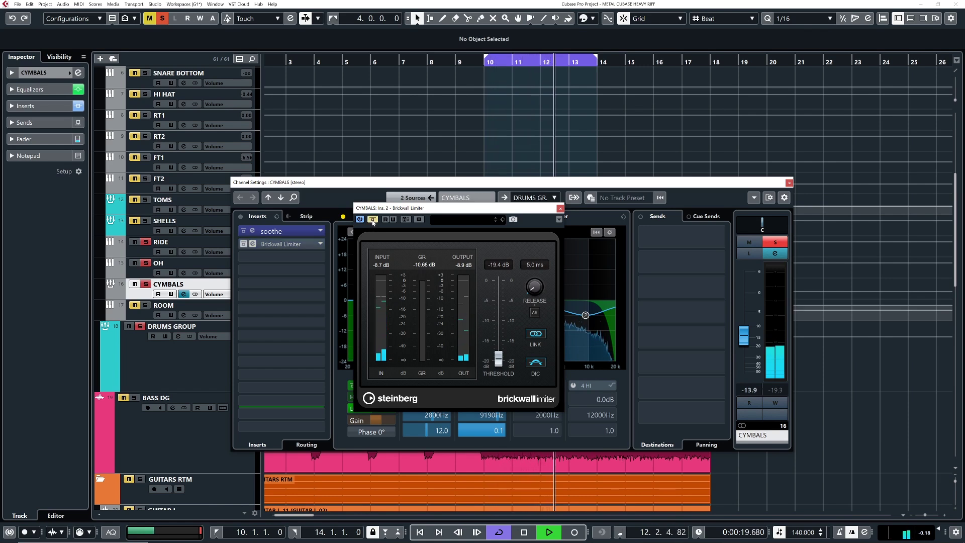
click(372, 220)
Set the cymbal limiter's threshold to -14.8 dB while comparing the bypassed and active sound, then stop playback.
drag(498, 358, 498, 341)
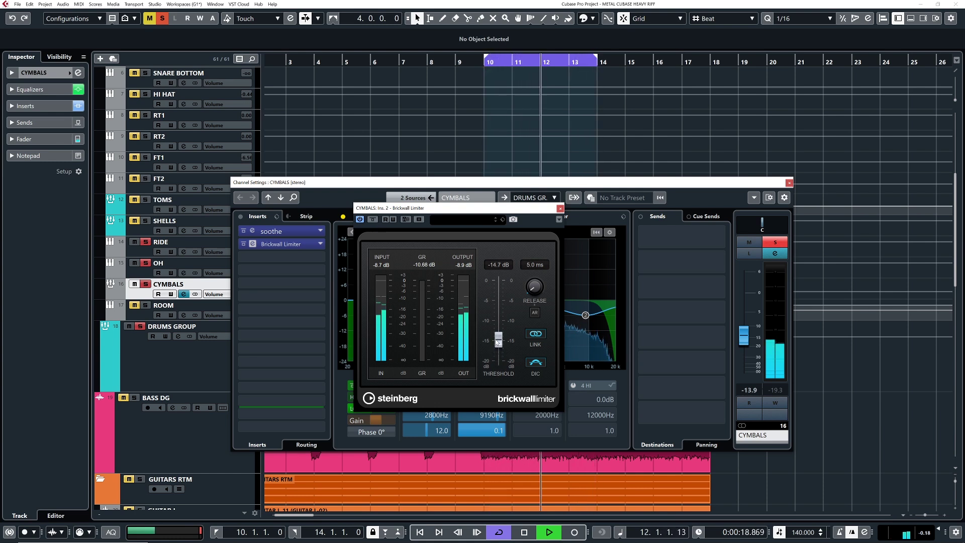
click(372, 219)
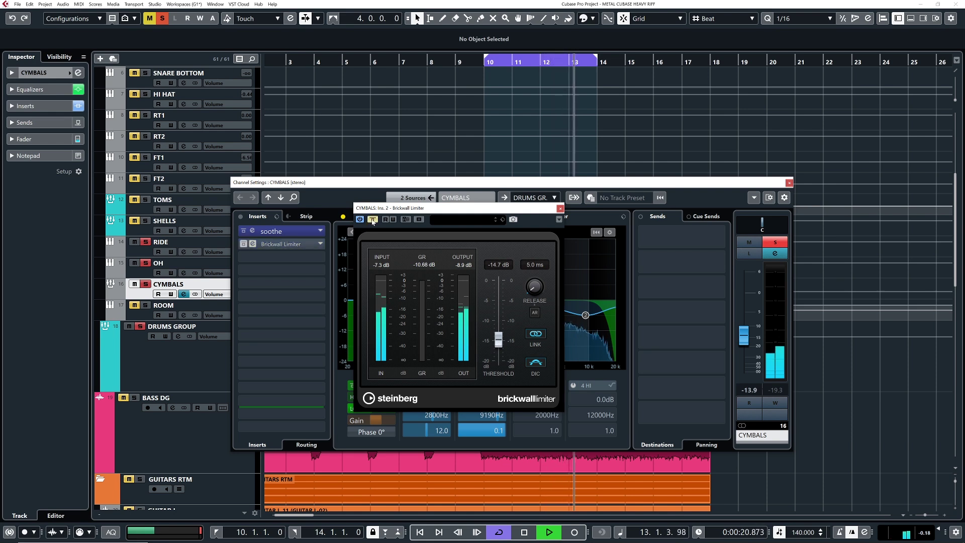
key(space)
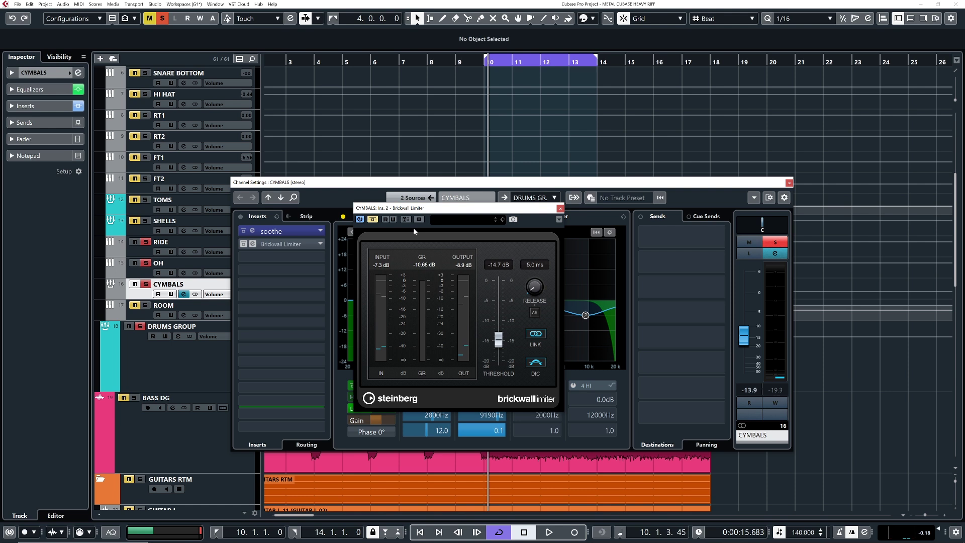
key(space)
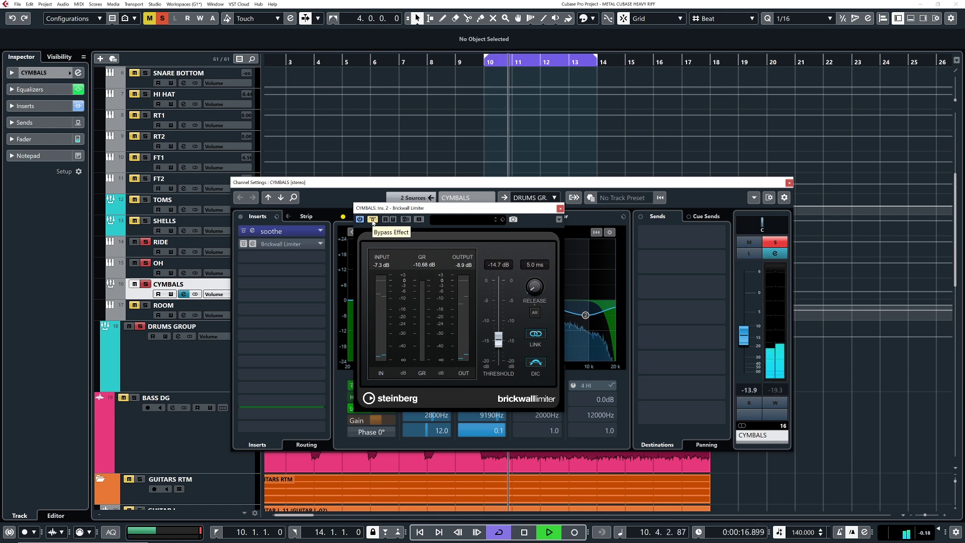
click(372, 220)
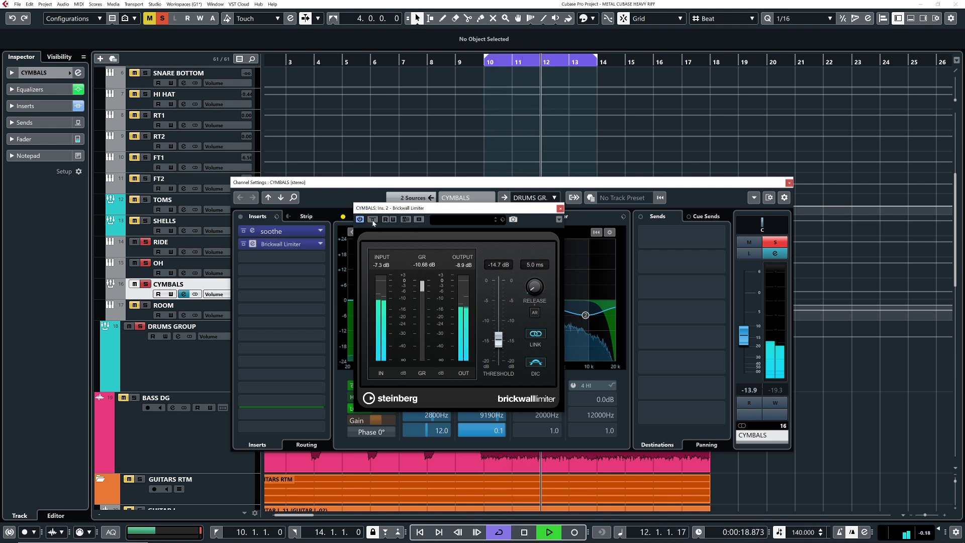
click(372, 220)
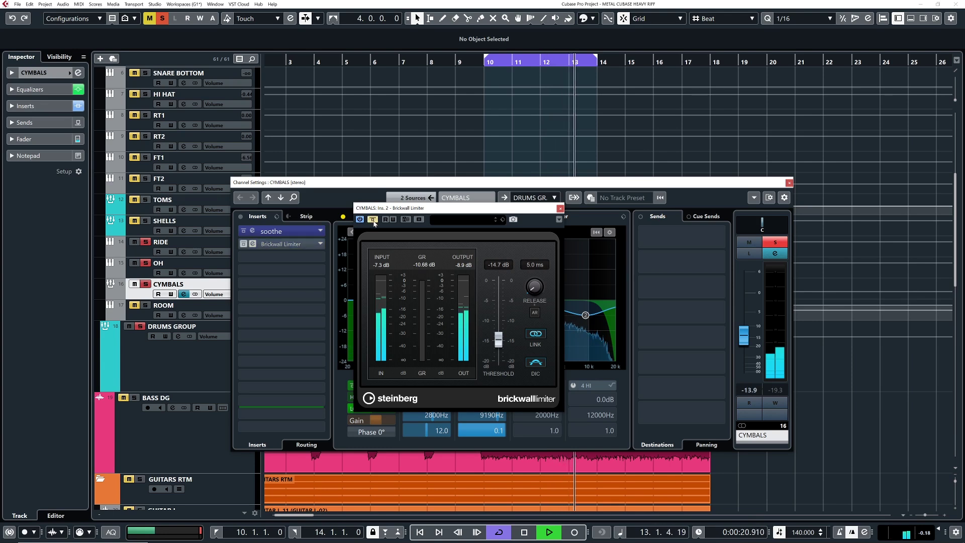
drag(492, 335, 491, 337)
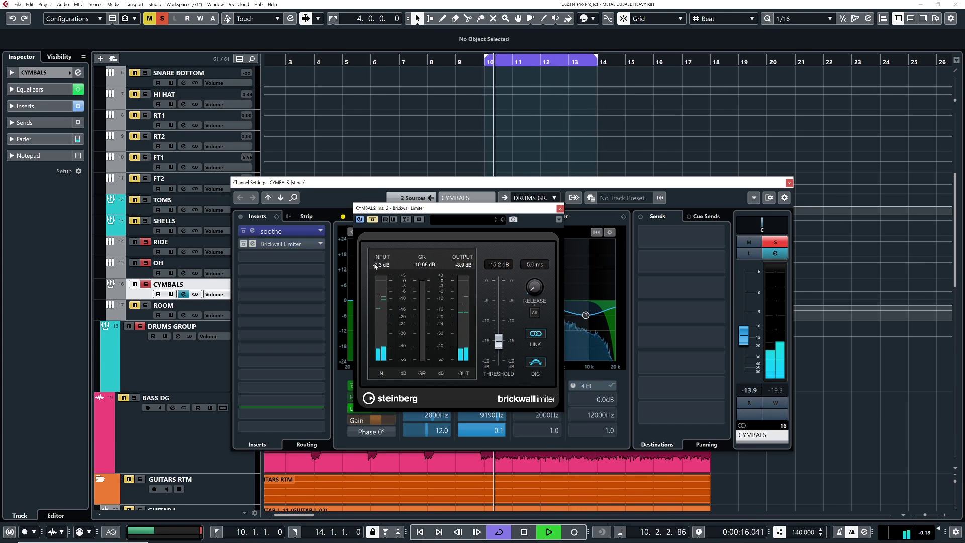
click(373, 220)
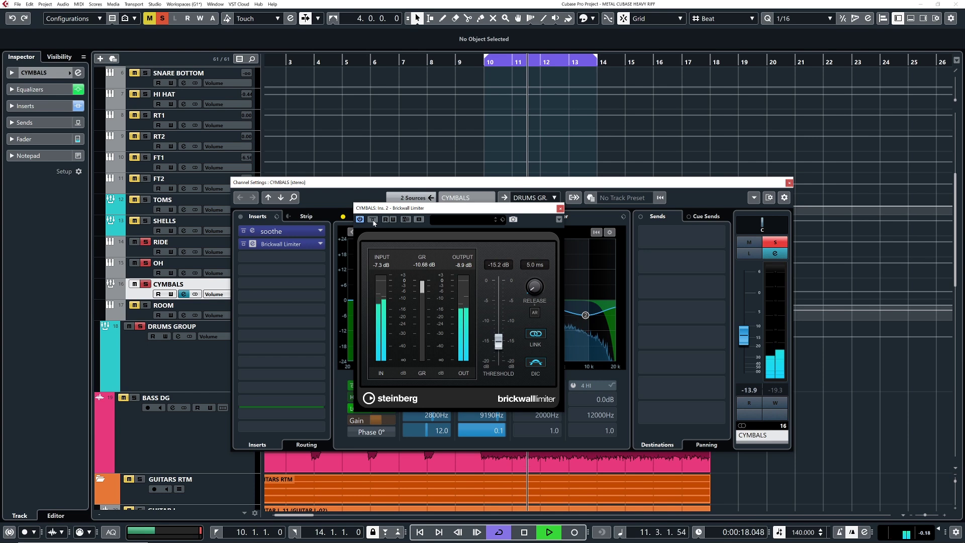
click(372, 219)
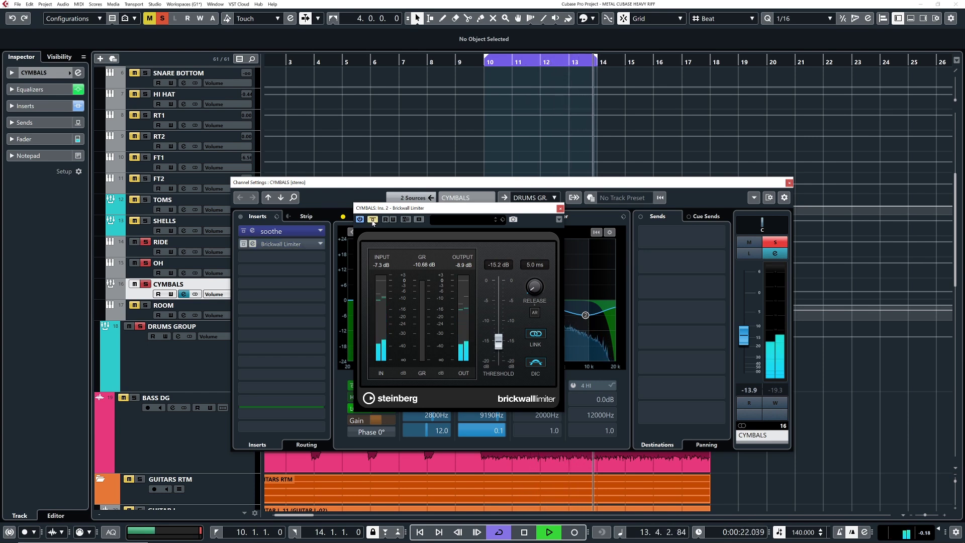
key(space)
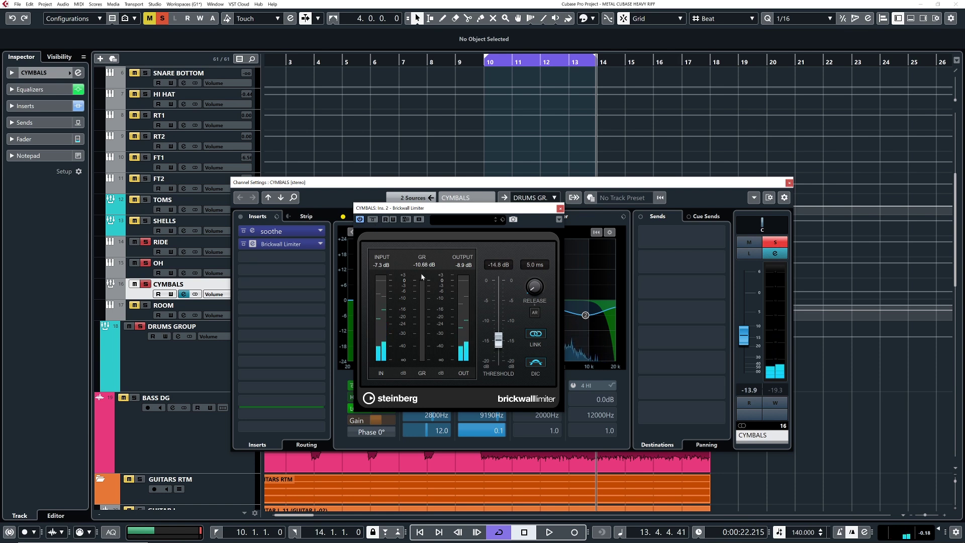
Unsolo the cymbals, play the full mix, close the cymbal limiter window and stop playback.
click(161, 21)
key(space)
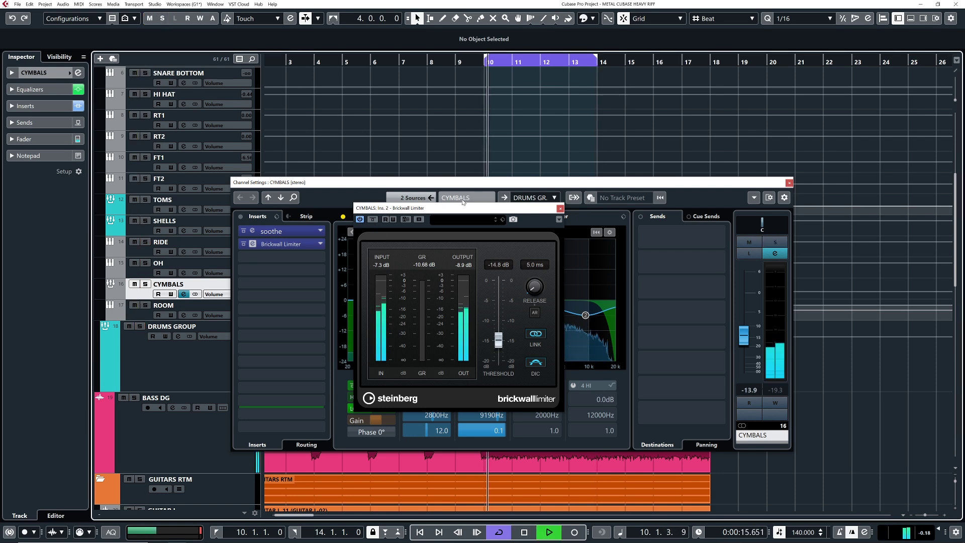
click(561, 210)
key(space)
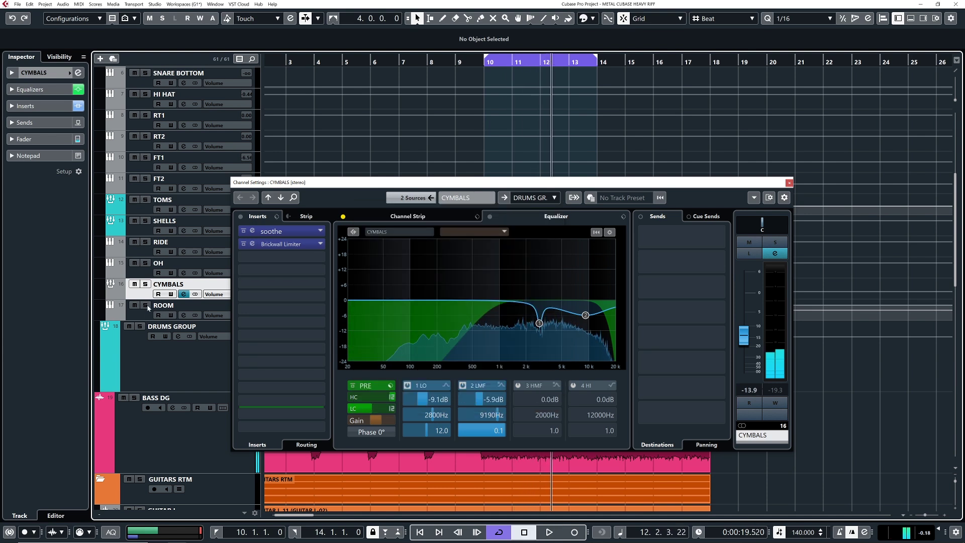
Solo the ROOM track and set its Brickwall Limiter to a -16.1 dB threshold and a 159.5 ms release.
click(145, 305)
click(163, 305)
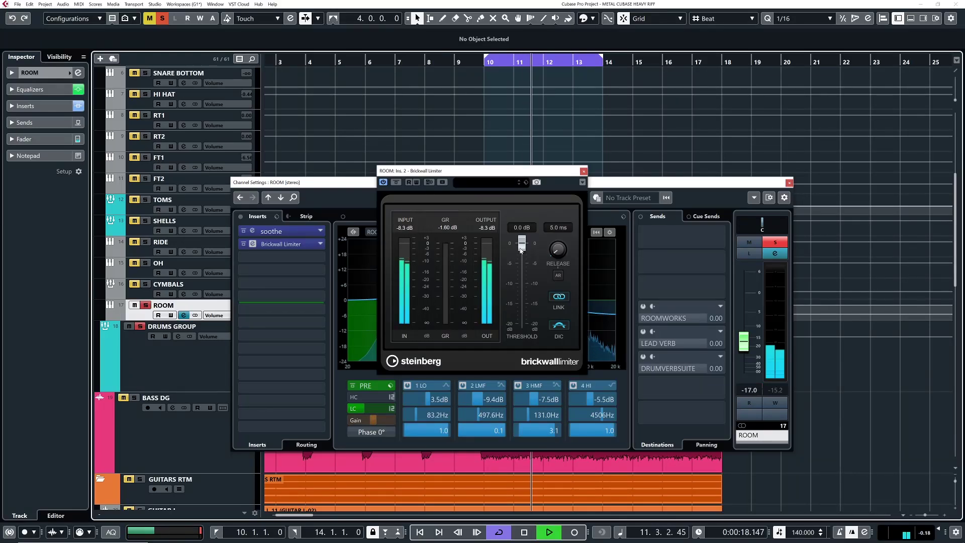
drag(521, 250, 525, 310)
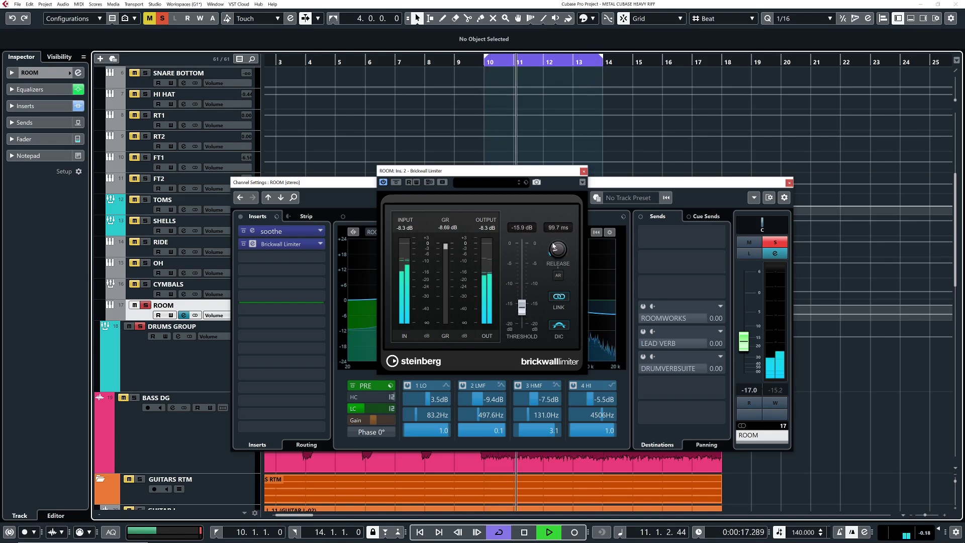
drag(525, 301, 524, 309)
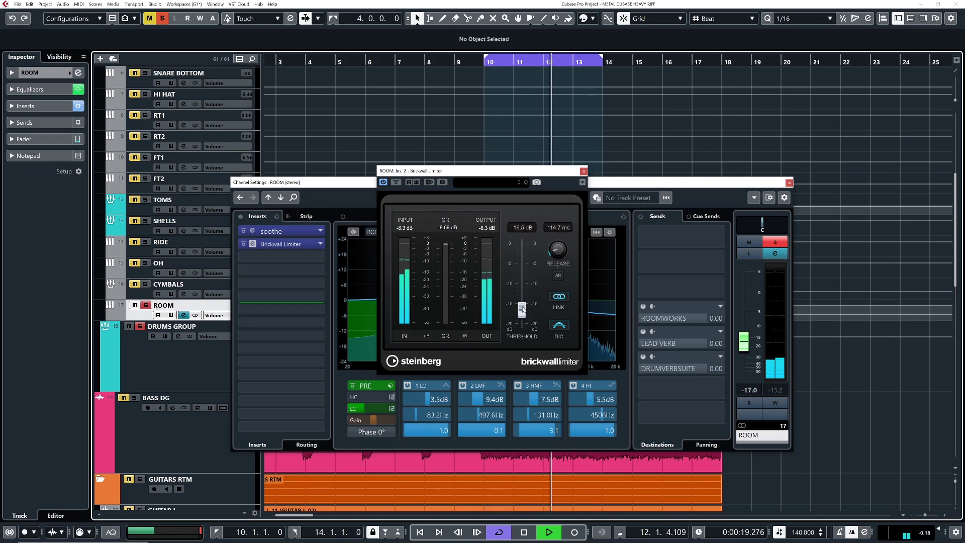
drag(552, 252, 551, 249)
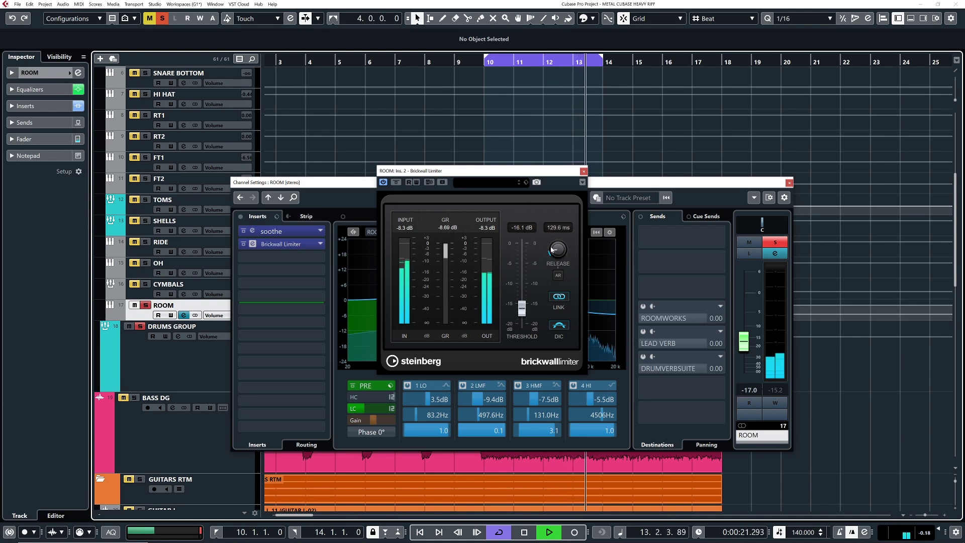
key(space)
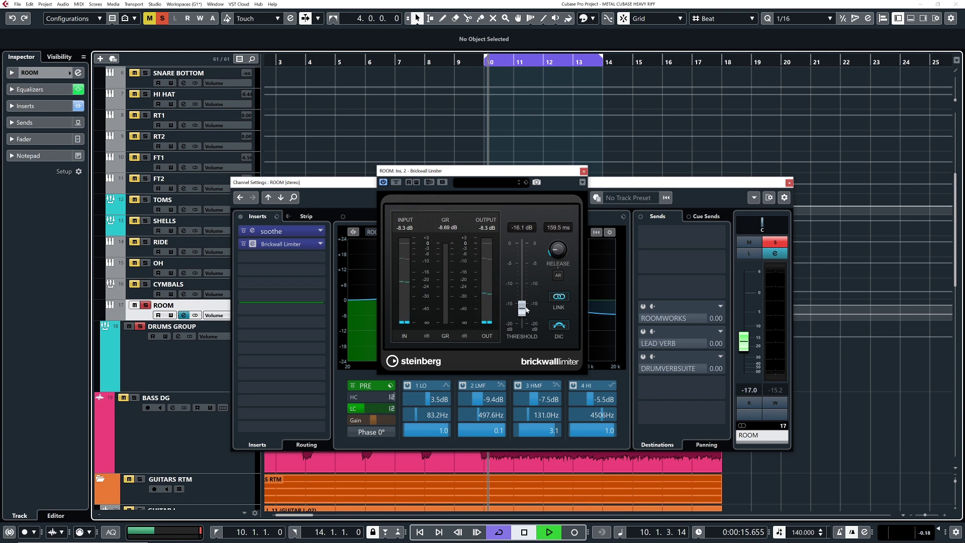
Set the room limiter's threshold to -15.8 dB and compare the room sound with the limiter bypassed and active.
key(space)
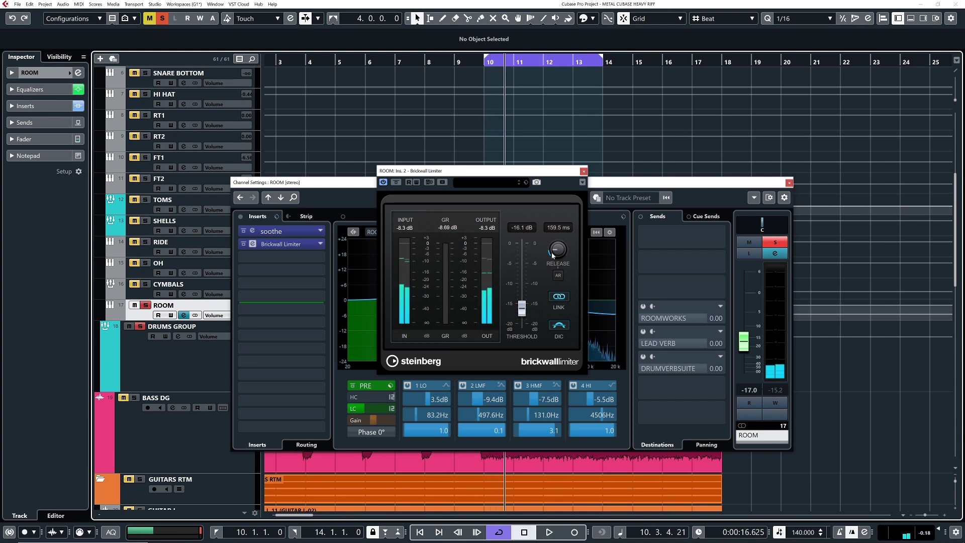
drag(522, 308, 523, 307)
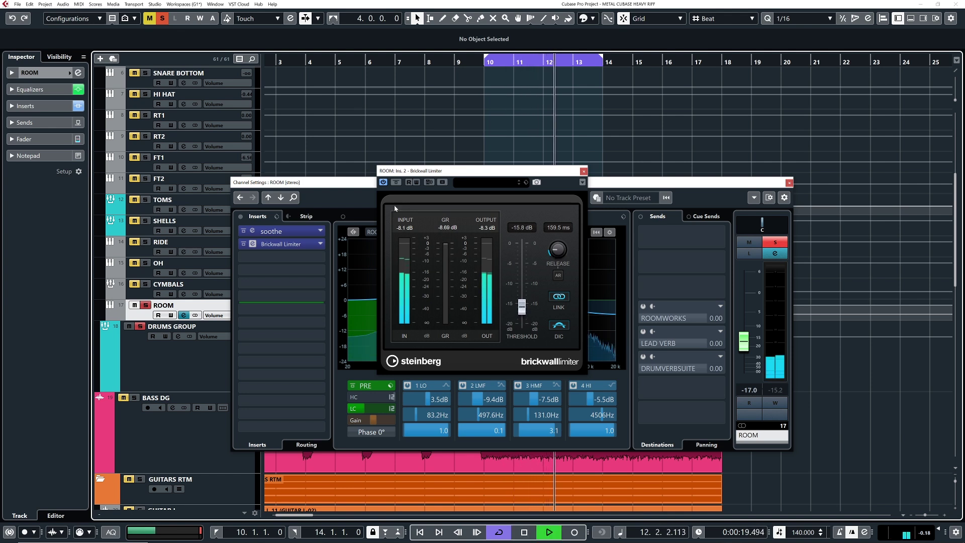
click(396, 183)
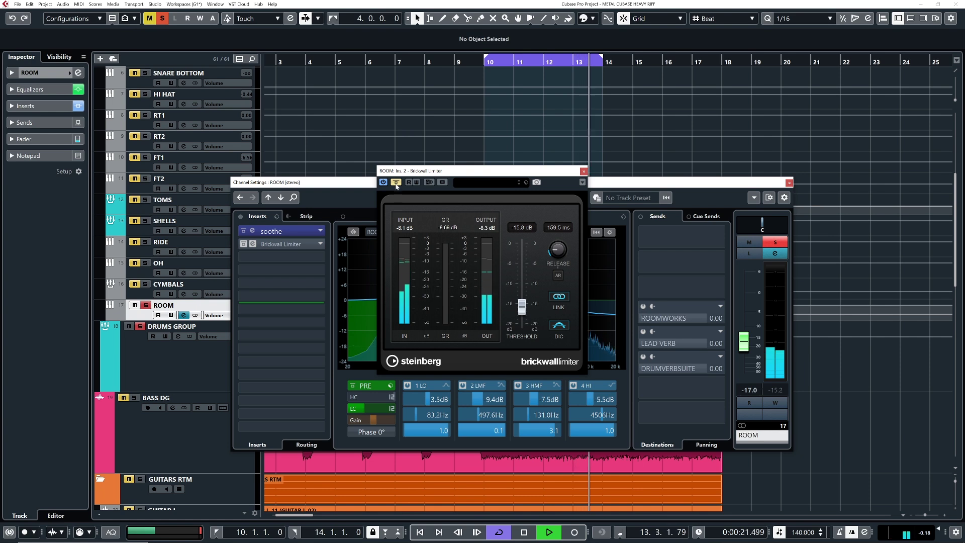
click(396, 183)
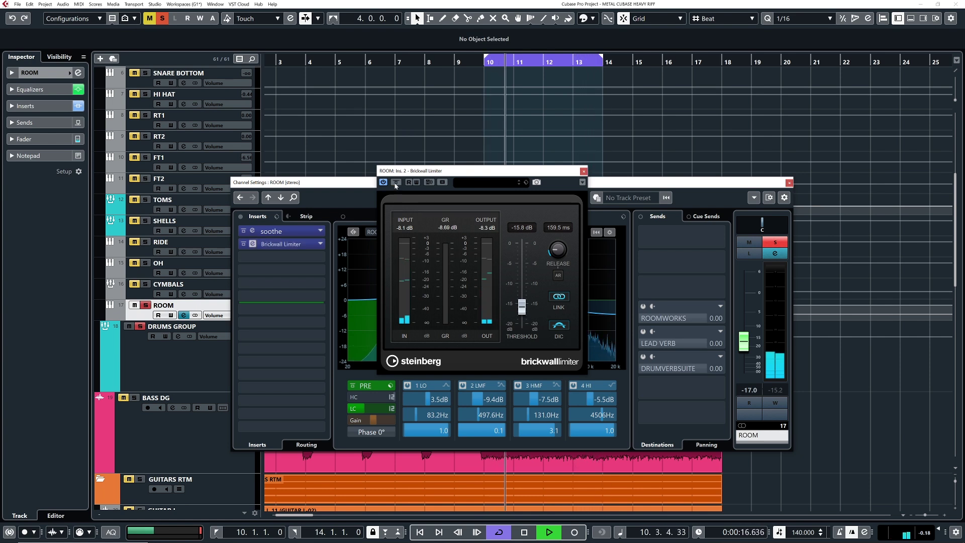
Raise the ROOM channel's volume to -15.4 dB and set its limiter to a 124.6 ms release and -14.3 dB threshold.
click(742, 341)
drag(743, 341, 742, 338)
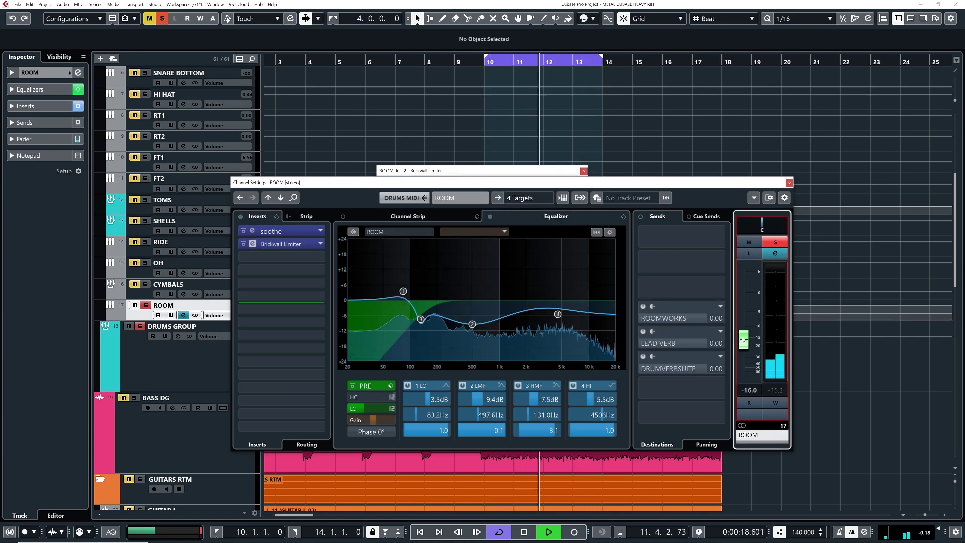
click(469, 182)
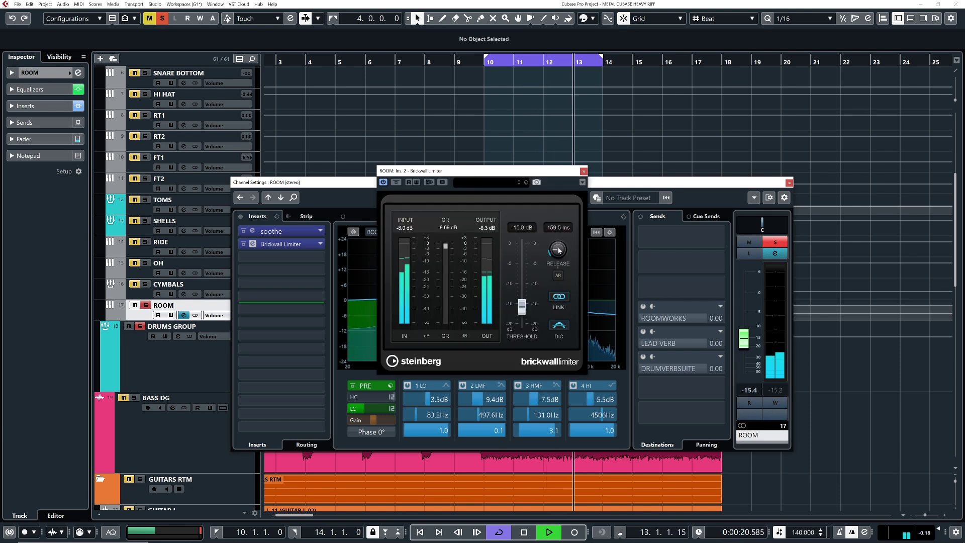
drag(557, 252, 558, 254)
drag(521, 307, 521, 298)
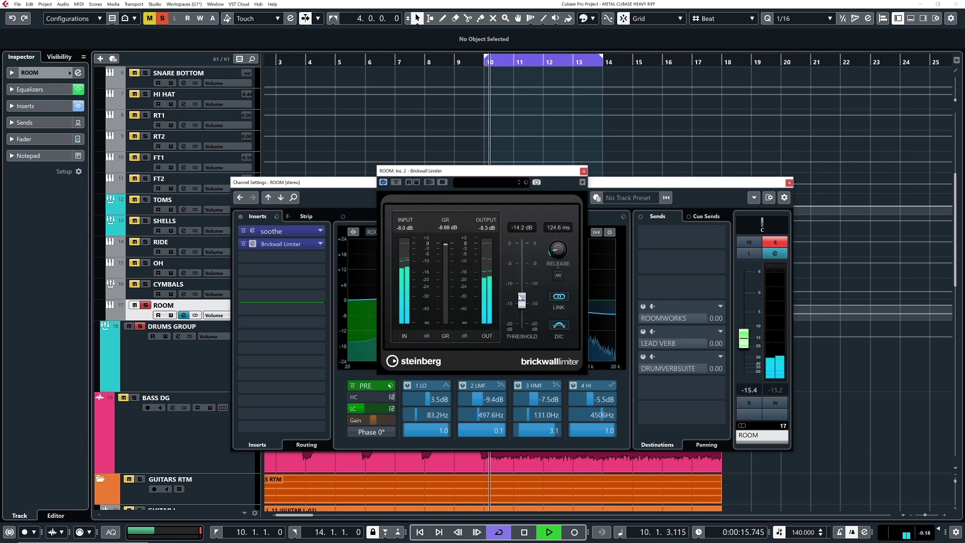
key(space)
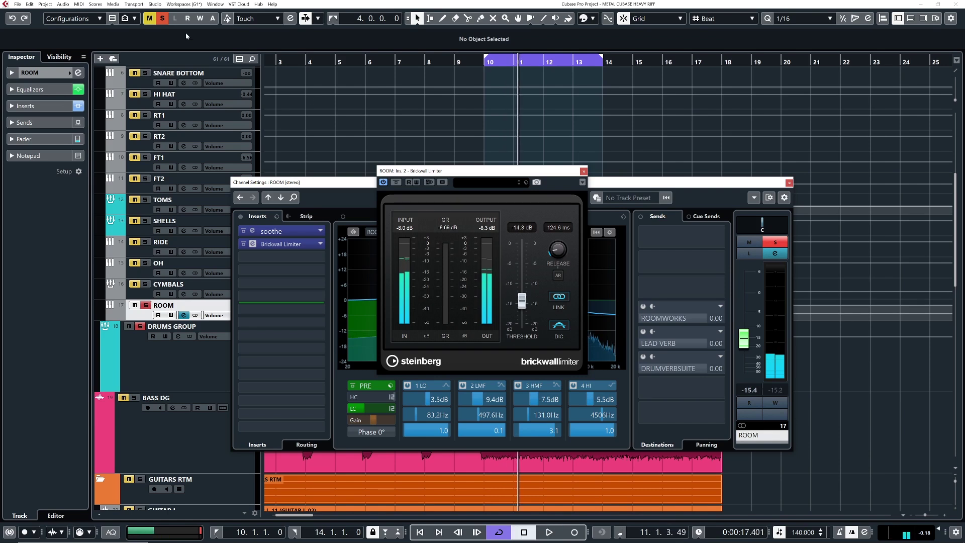
Play from bar 10 and compare the full mix with the soloed ROOM track.
click(487, 73)
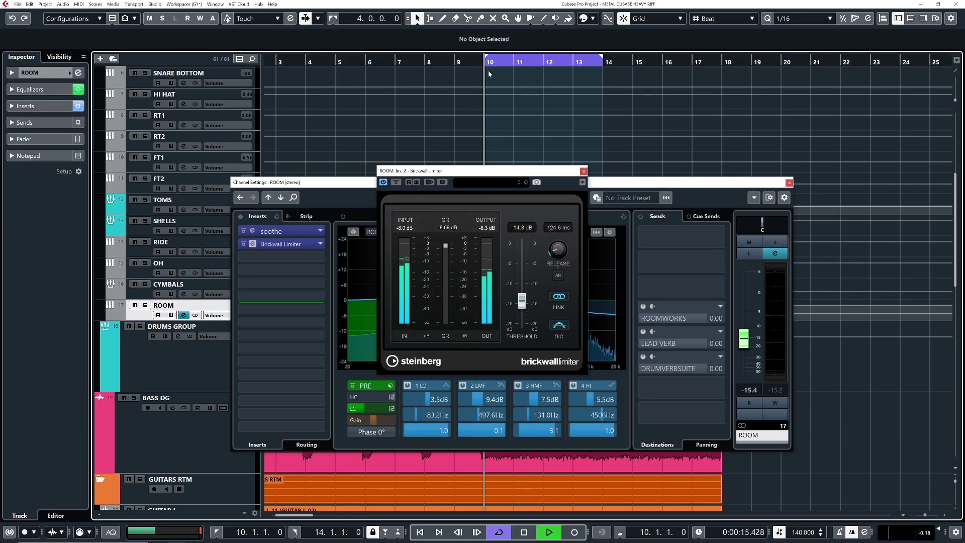
click(145, 306)
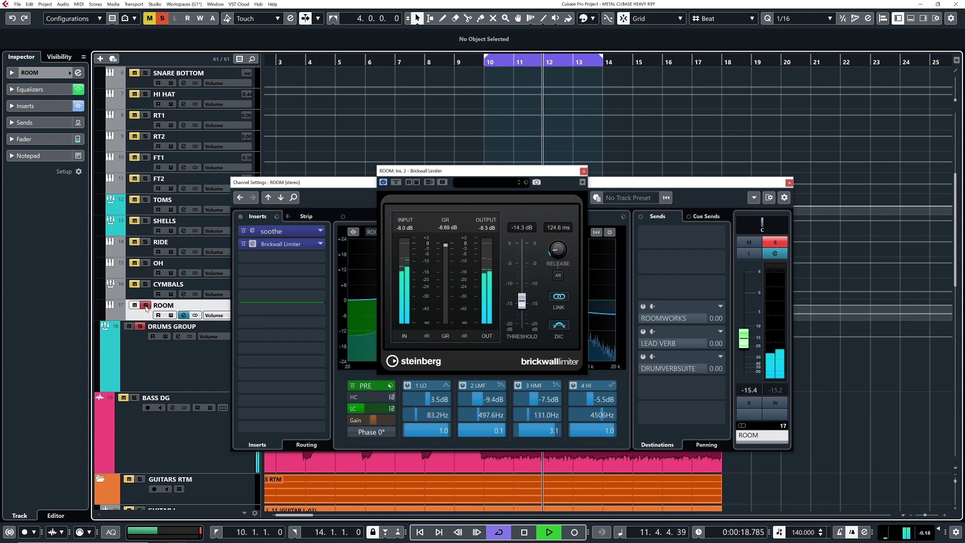
click(146, 306)
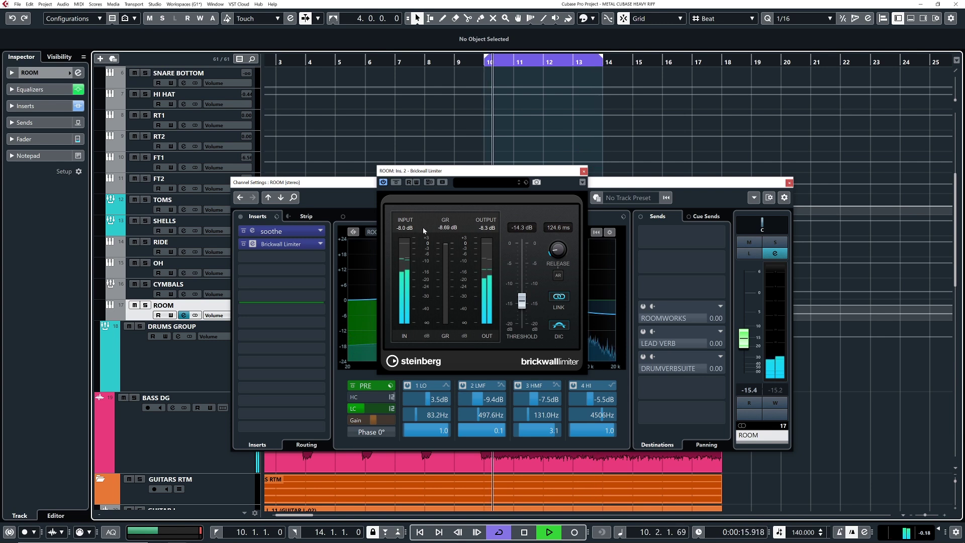
key(space)
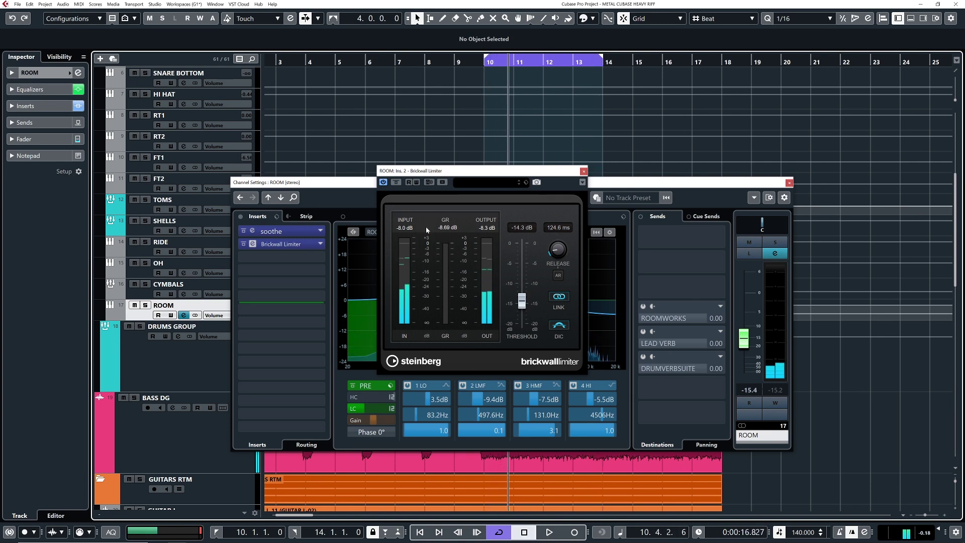
Play the soloed ROOM track from bar 8, then unsolo it and play the full mix from the same bar.
click(424, 70)
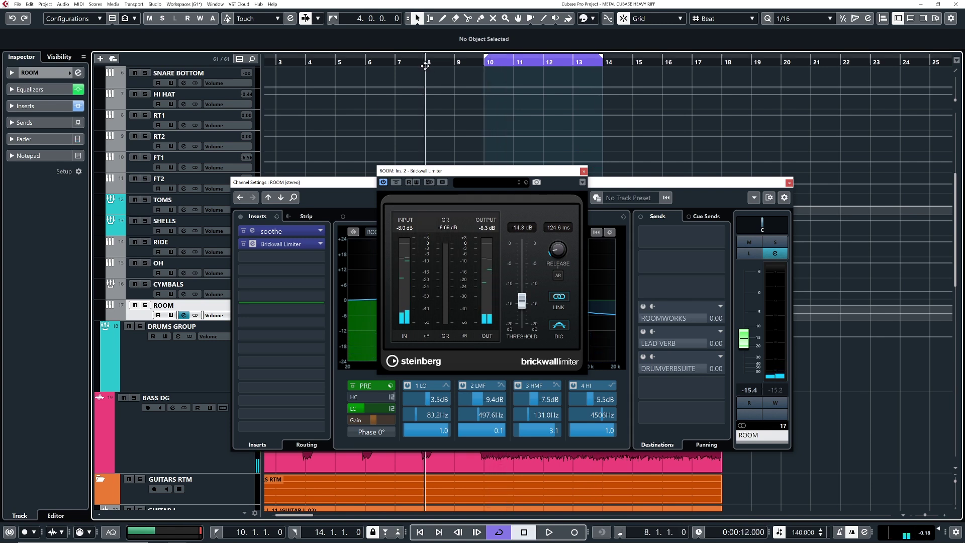
click(145, 305)
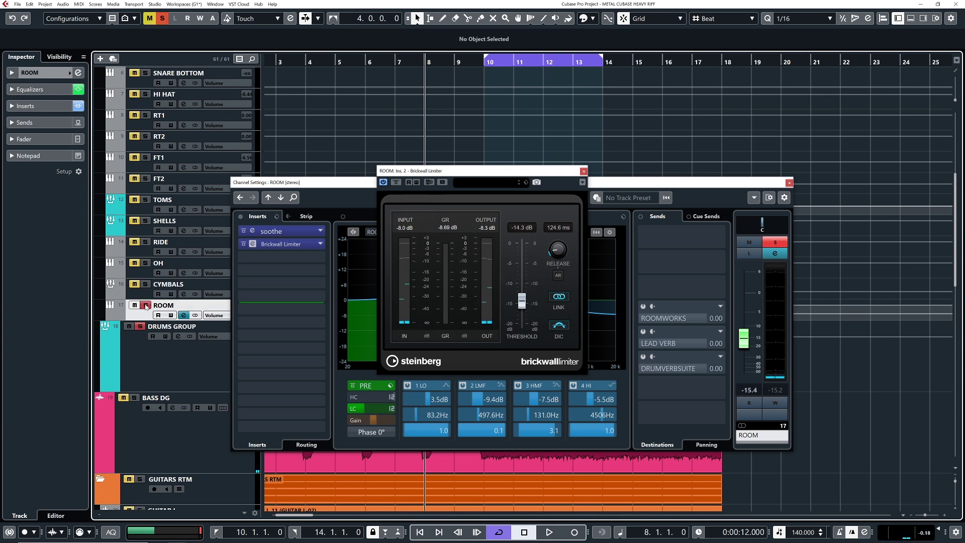
key(space)
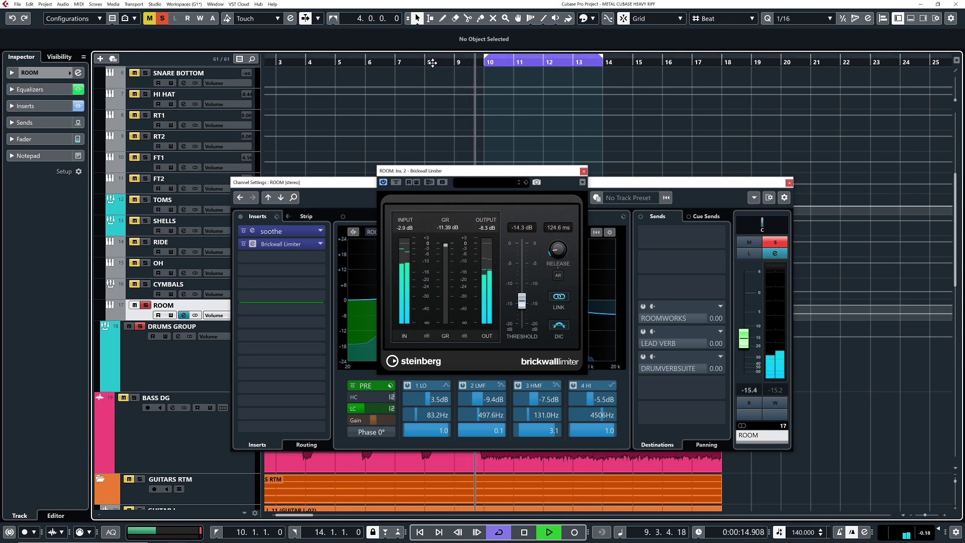
key(space)
click(162, 20)
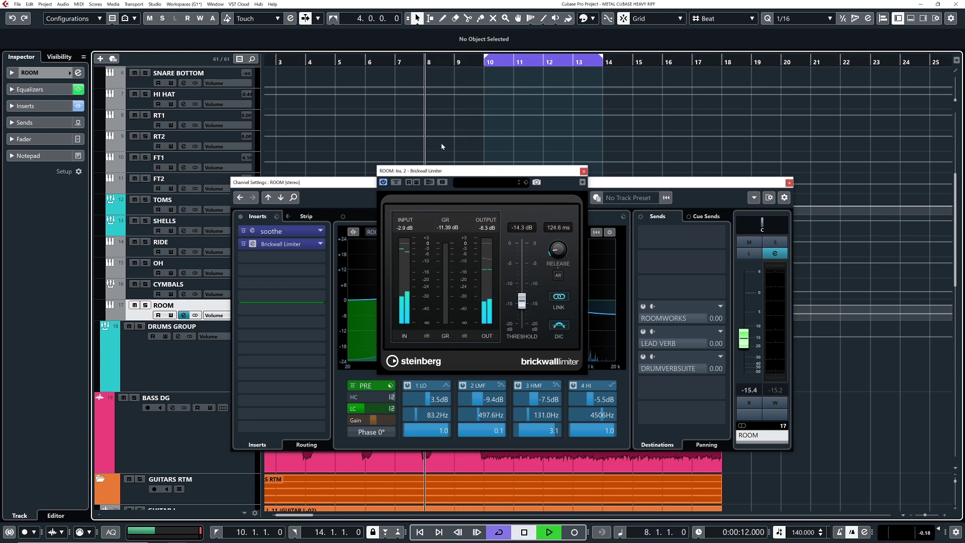
key(space)
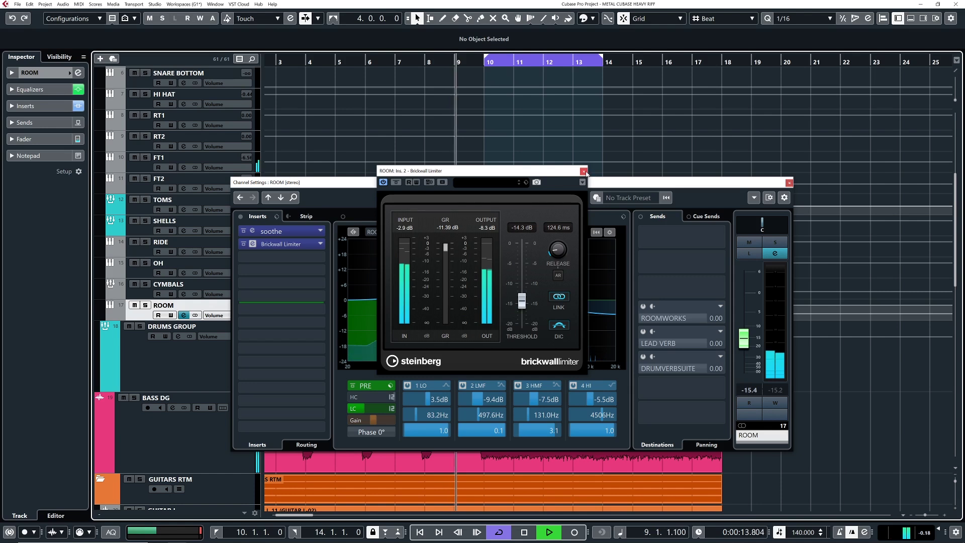